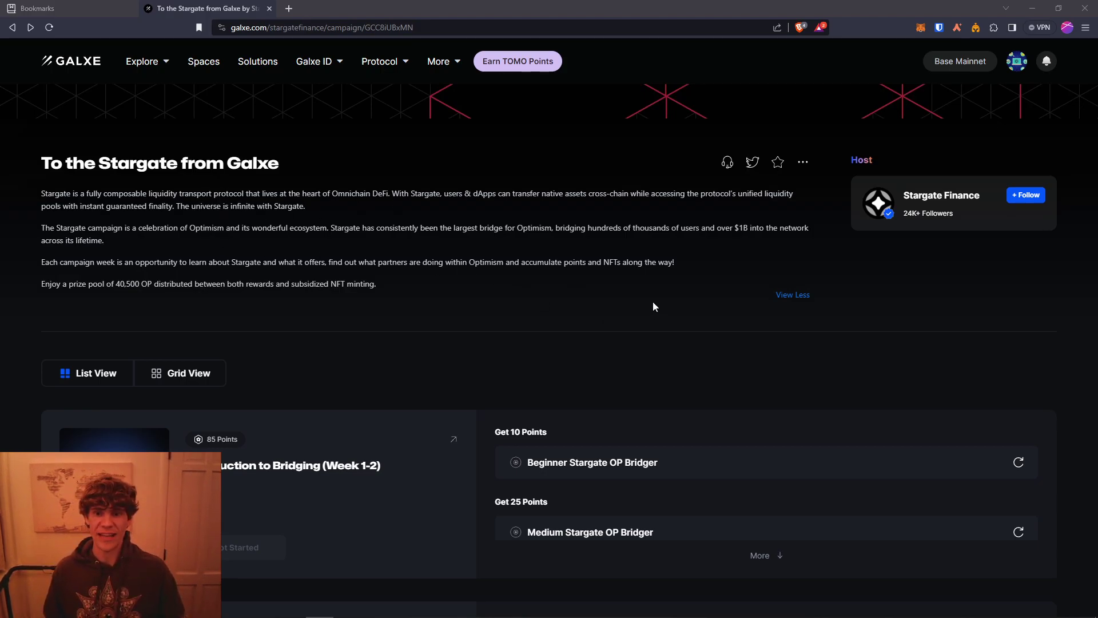
scroll(463, 280, down, 4)
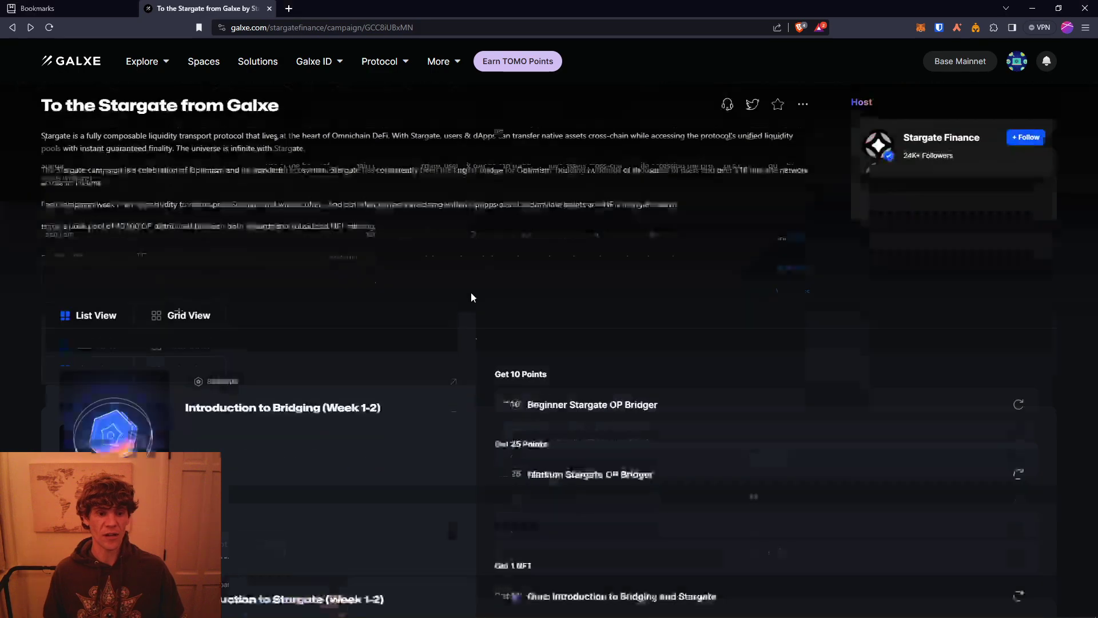
scroll(486, 261, up, 6)
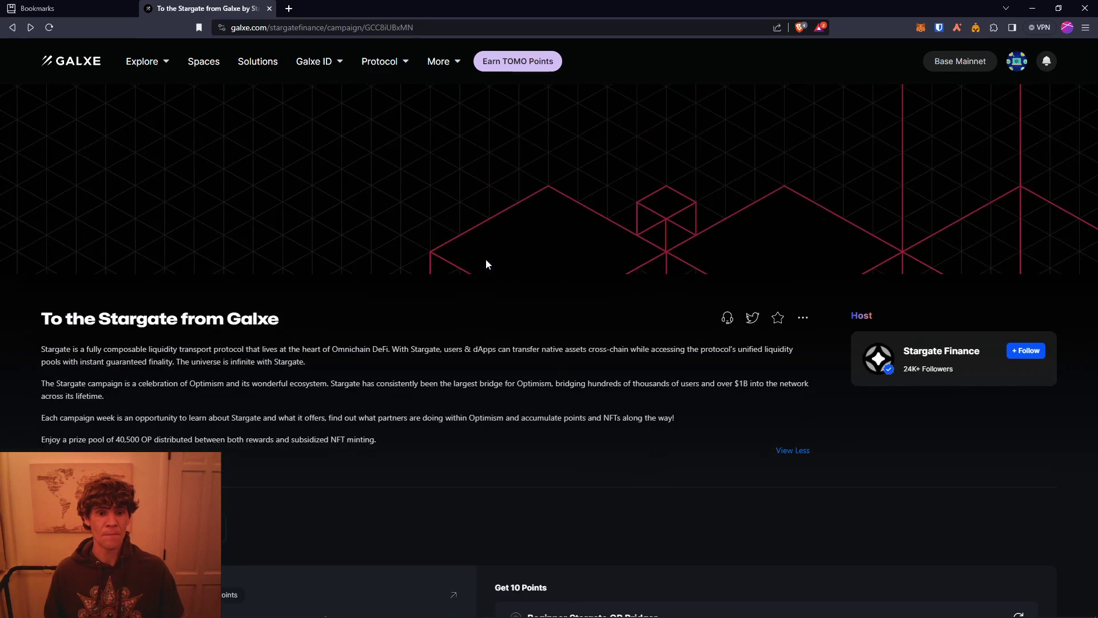
scroll(527, 343, down, 3)
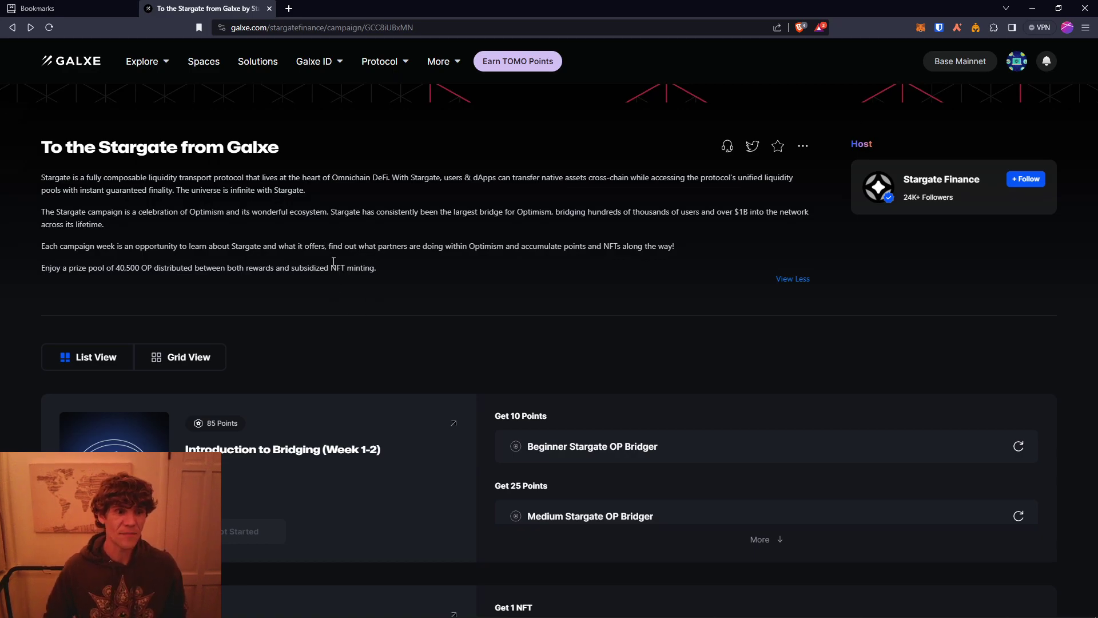
Step: Zoom in the Galxe page and expand the quest's remaining bridging tasks
key(ctrl+plus)
key(ctrl+plus)
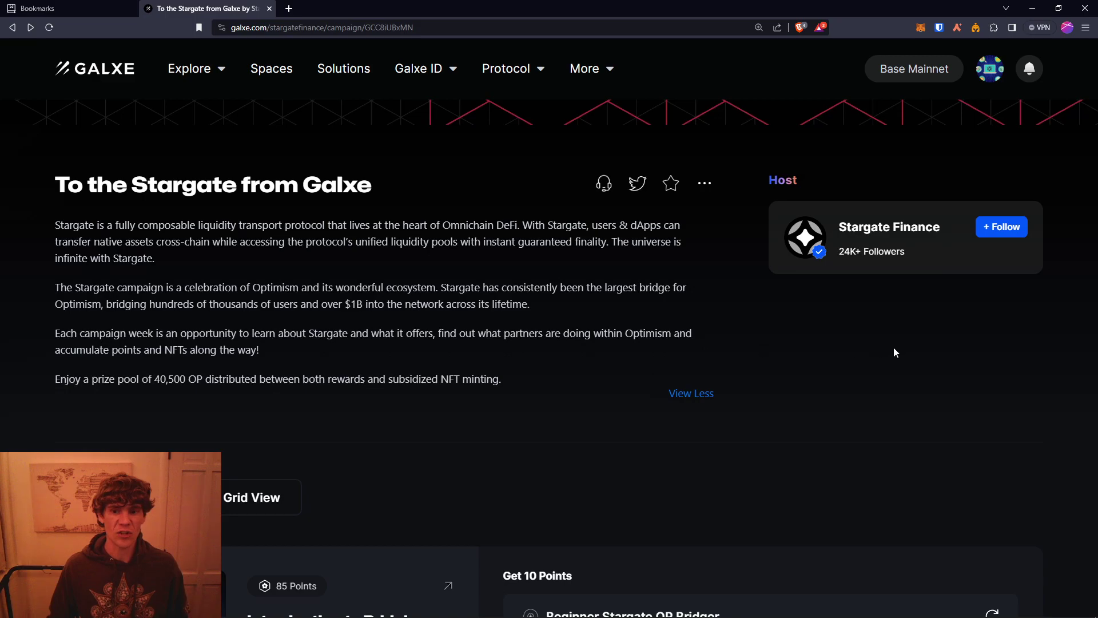
scroll(864, 349, down, 3)
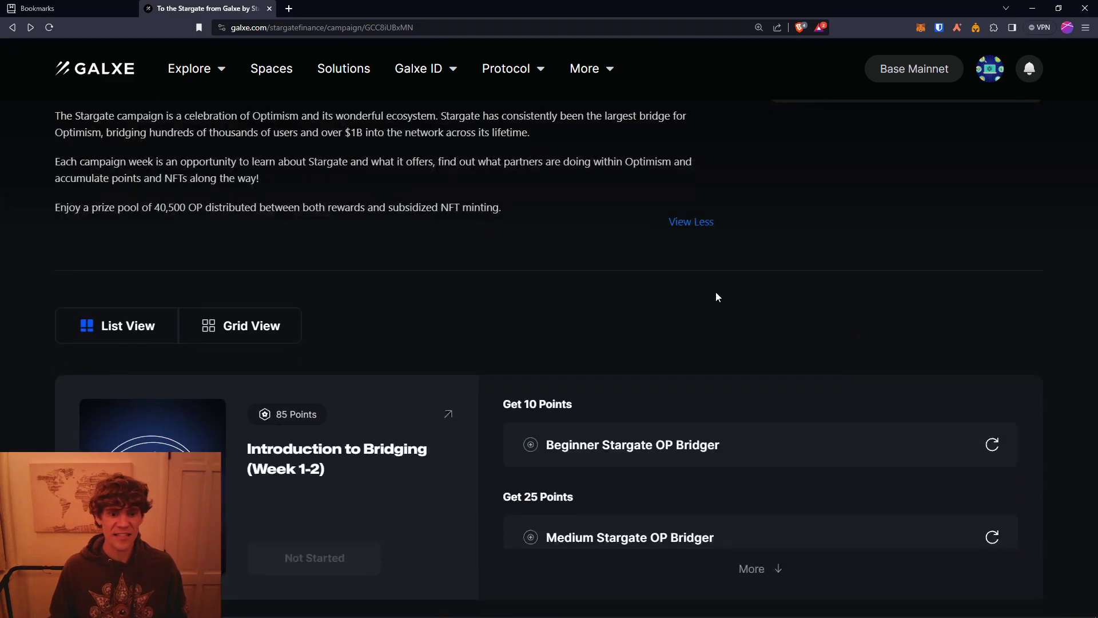
scroll(499, 292, down, 1)
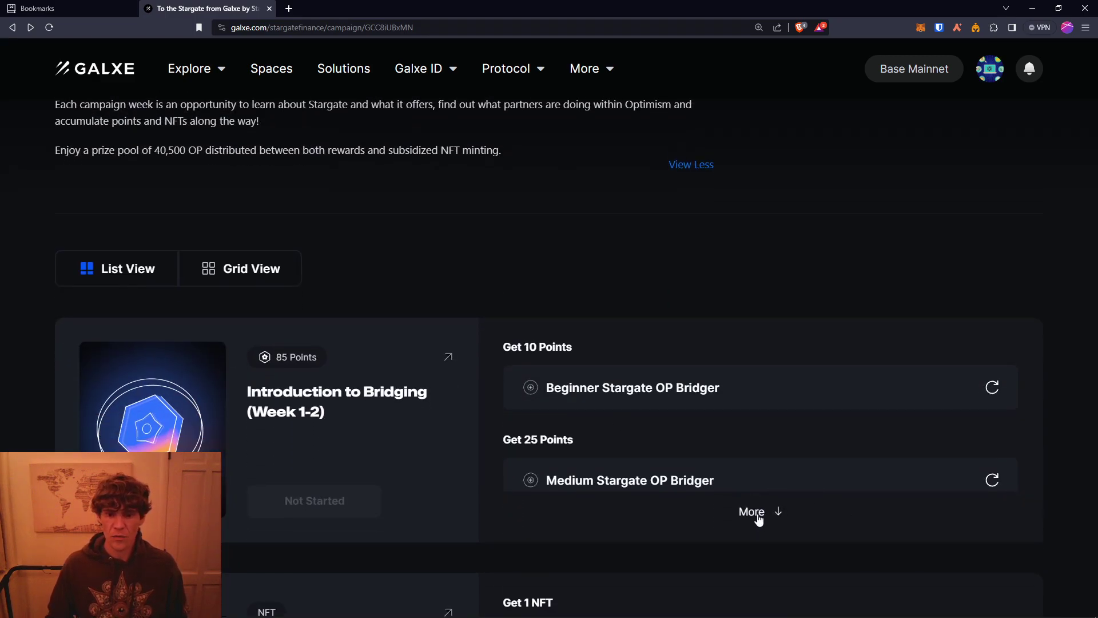
click(756, 516)
Step: Open the Introduction to Bridging (Week 1-2) quest page
scroll(465, 331, down, 3)
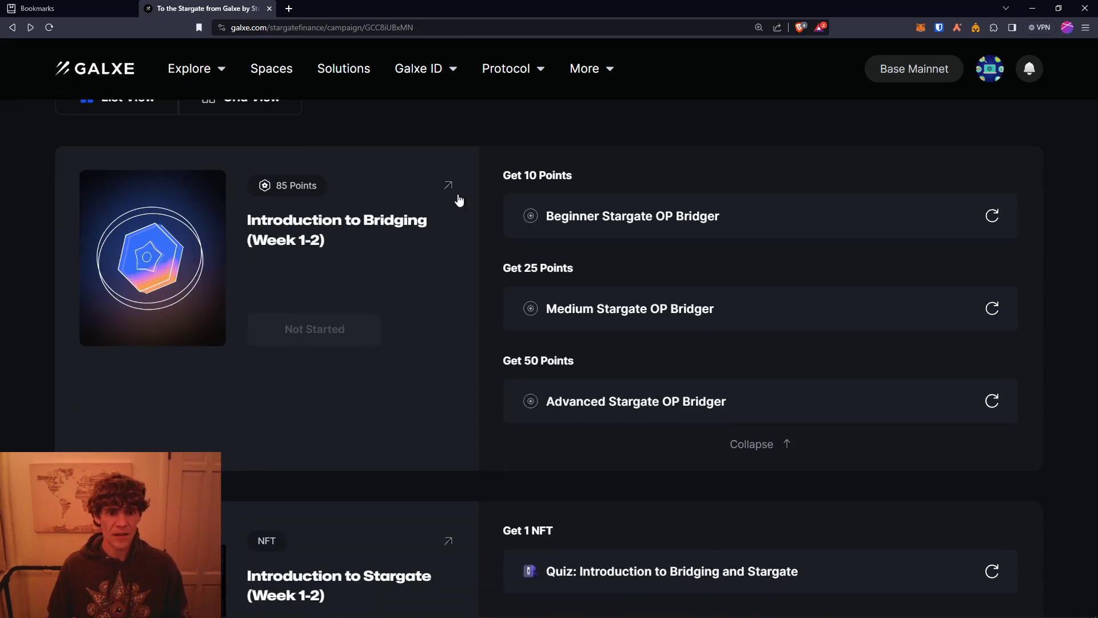
scroll(452, 211, up, 4)
scroll(445, 320, down, 6)
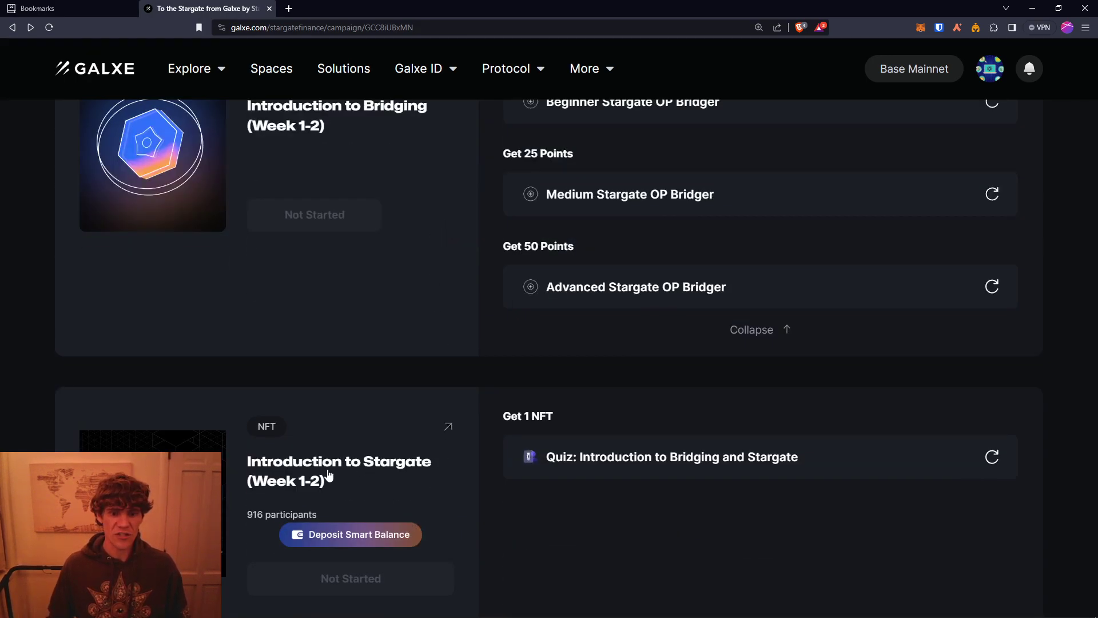
scroll(437, 499, down, 2)
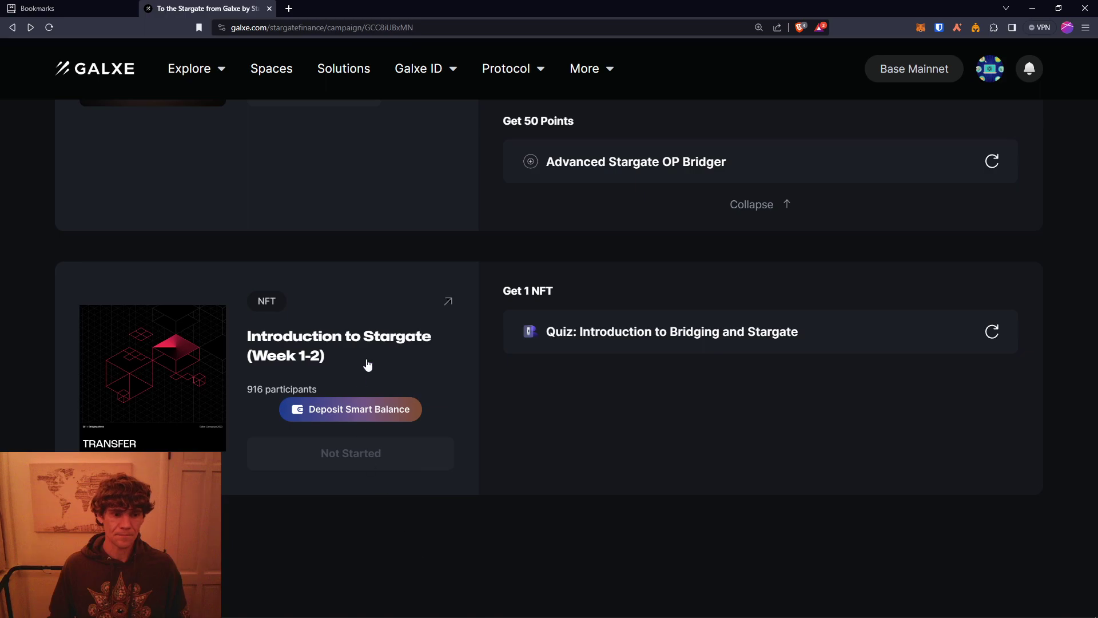
scroll(439, 369, up, 6)
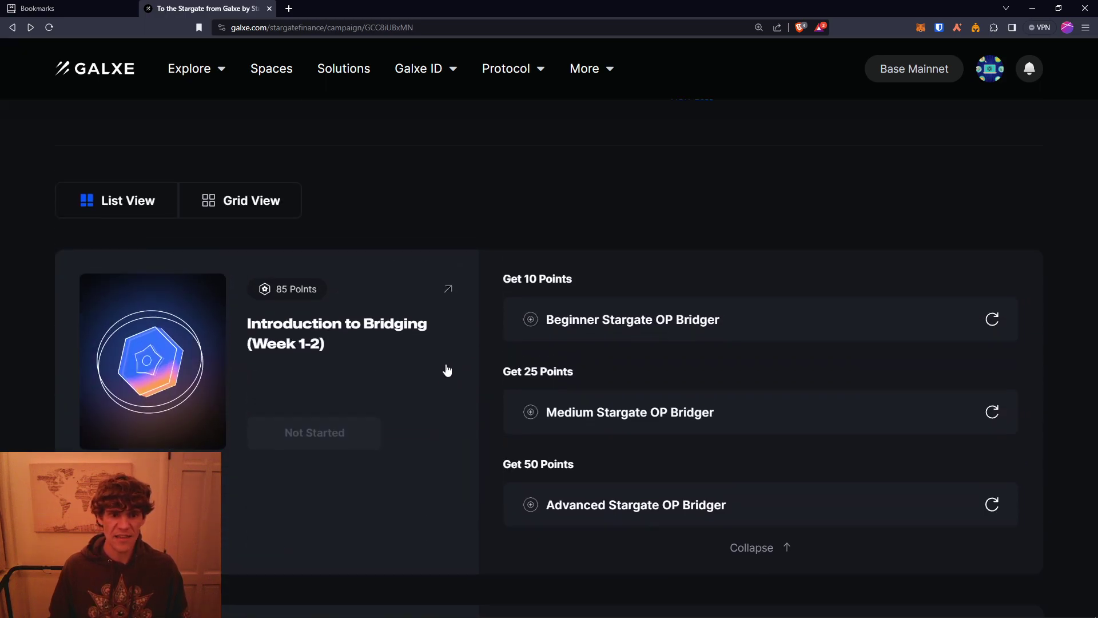
click(450, 290)
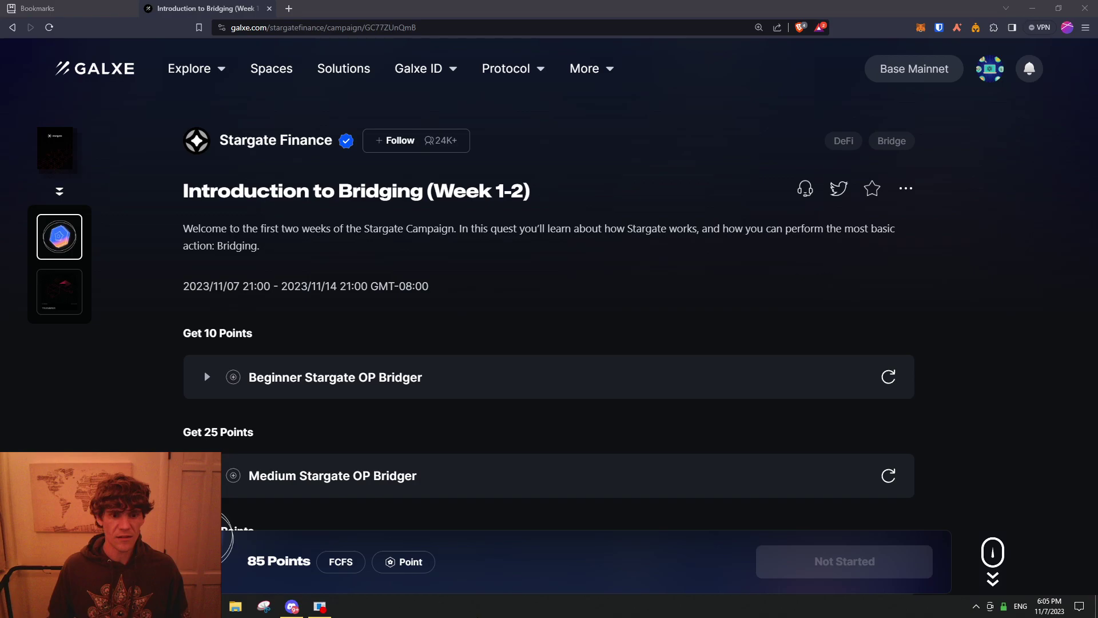
Step: Expand the Beginner, Medium and Advanced Stargate OP Bridger tasks to show the $10, $25 and $50 USDC requirements
right_click(479, 607)
click(114, 366)
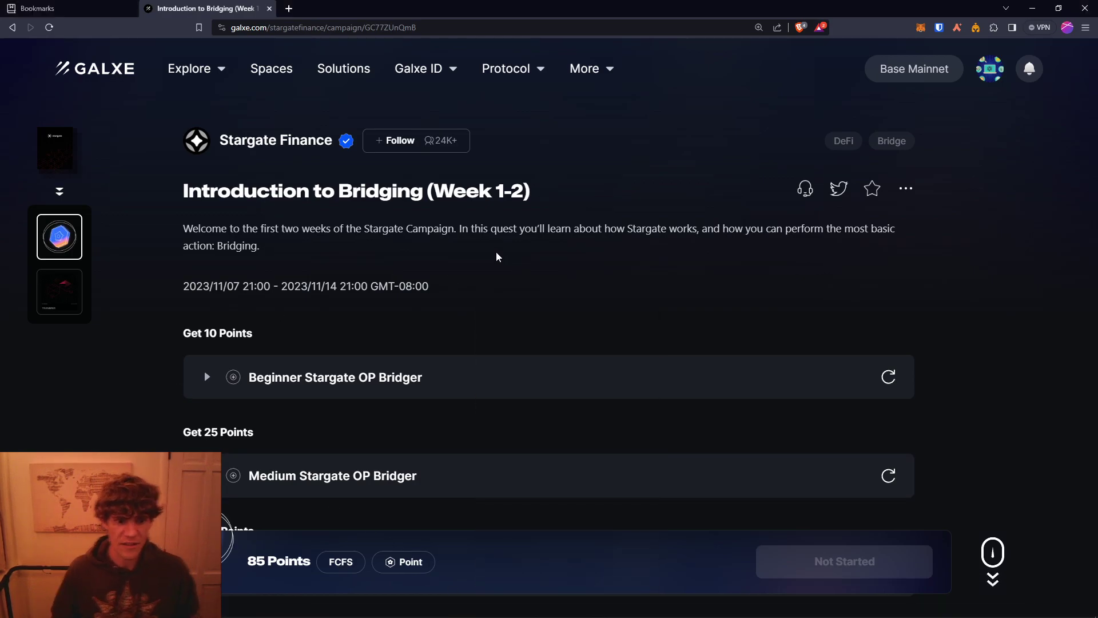
scroll(527, 289, down, 4)
scroll(516, 282, up, 3)
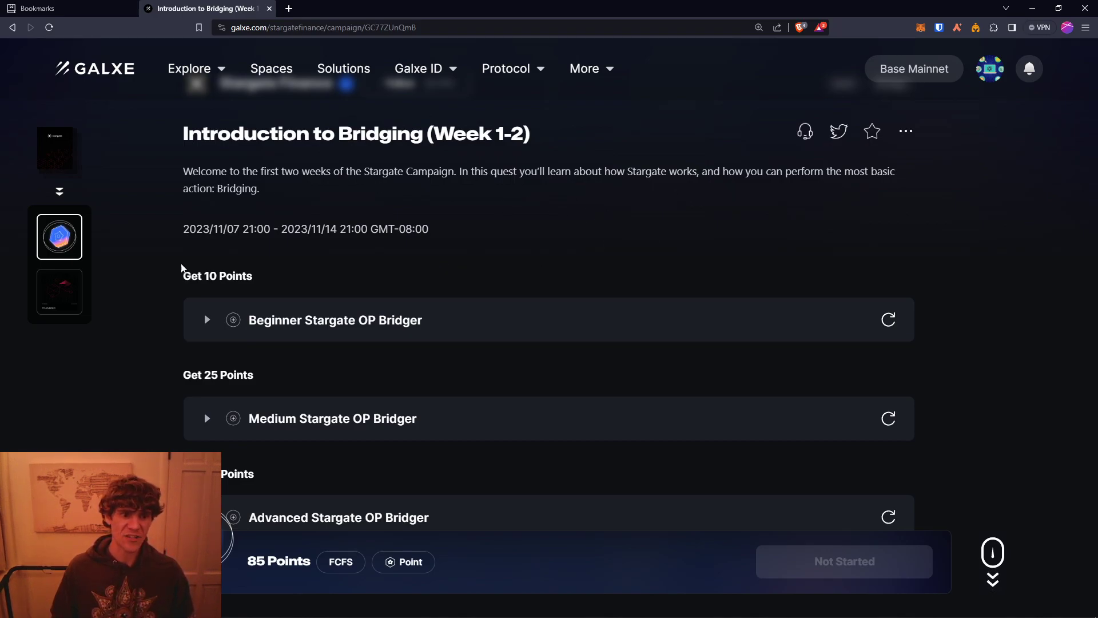
click(206, 322)
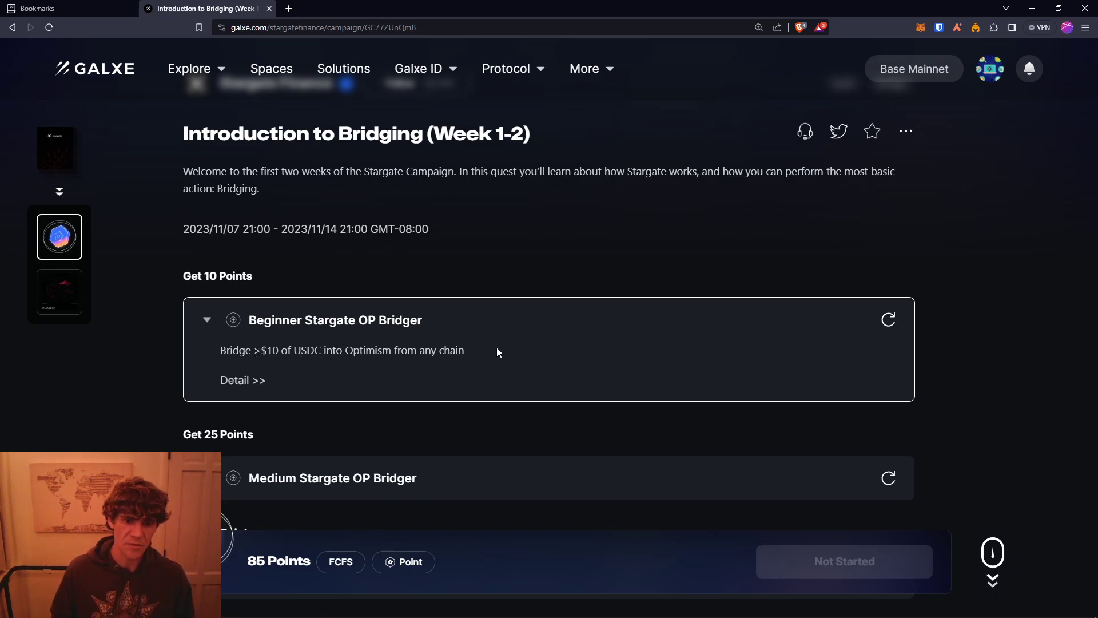
scroll(503, 352, down, 2)
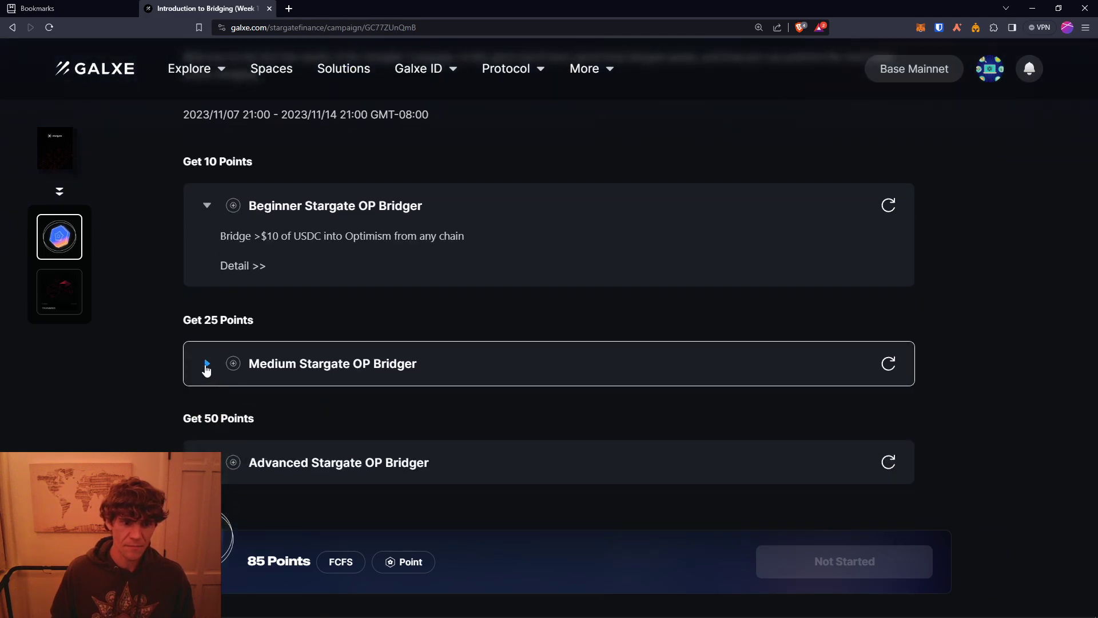
click(204, 361)
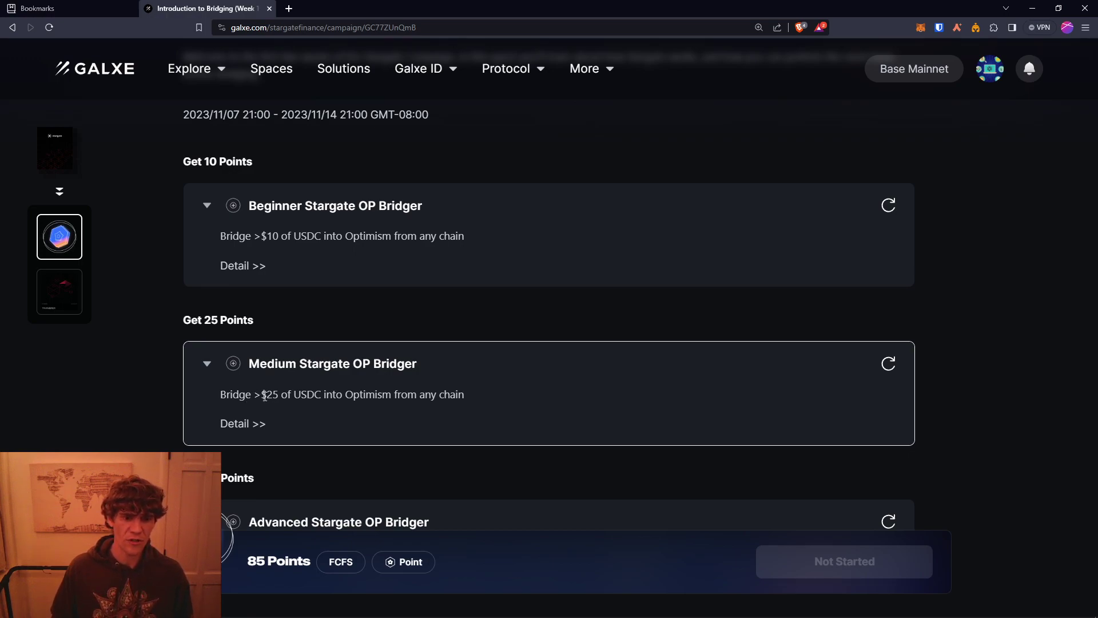
scroll(284, 314, down, 1)
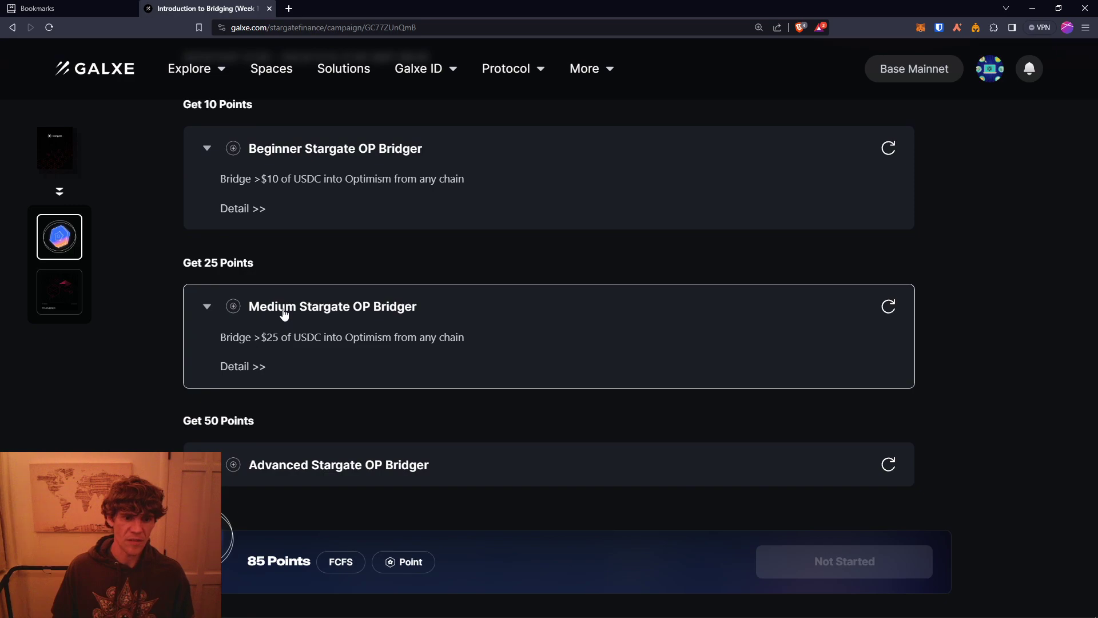
click(295, 452)
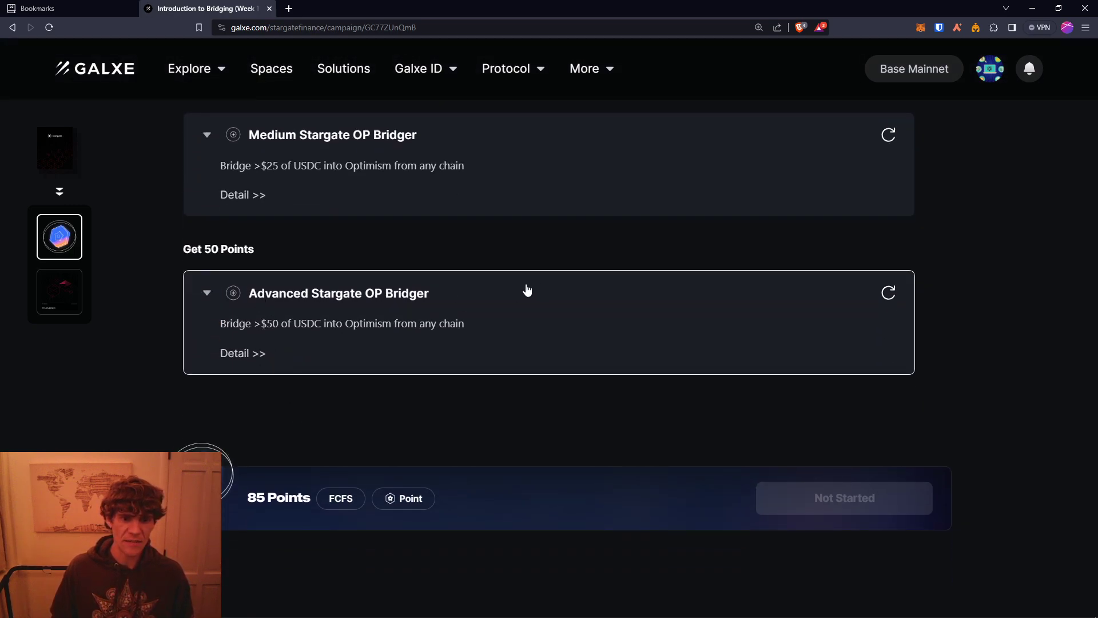
Step: Open the Beginner Stargate OP Bridger task's Stargate transfer link in a new tab
scroll(346, 318, up, 3)
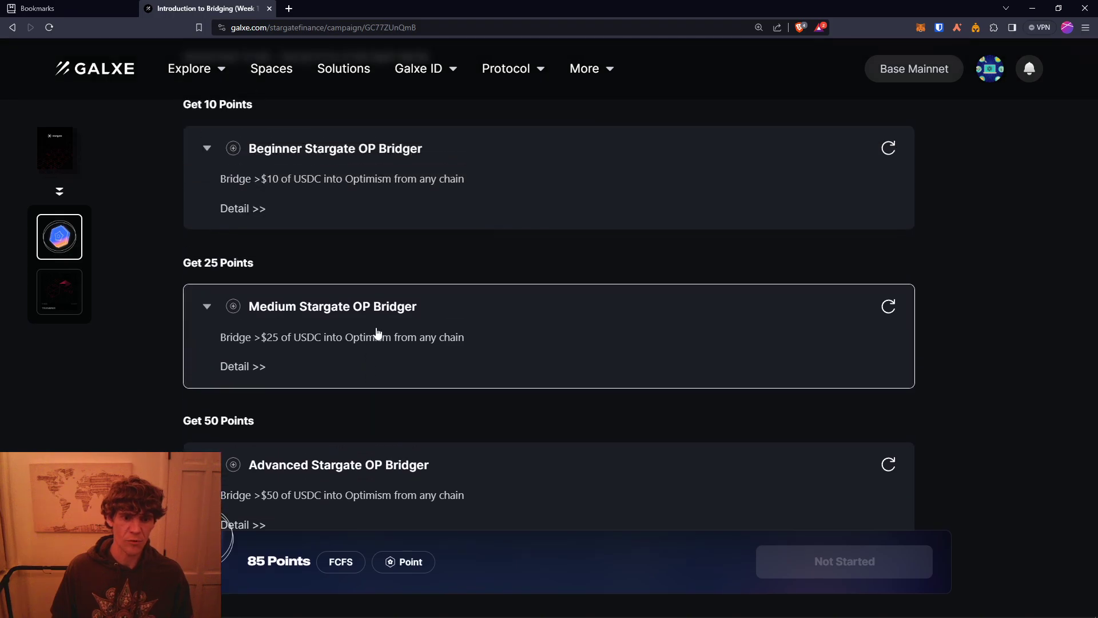
scroll(336, 391, down, 3)
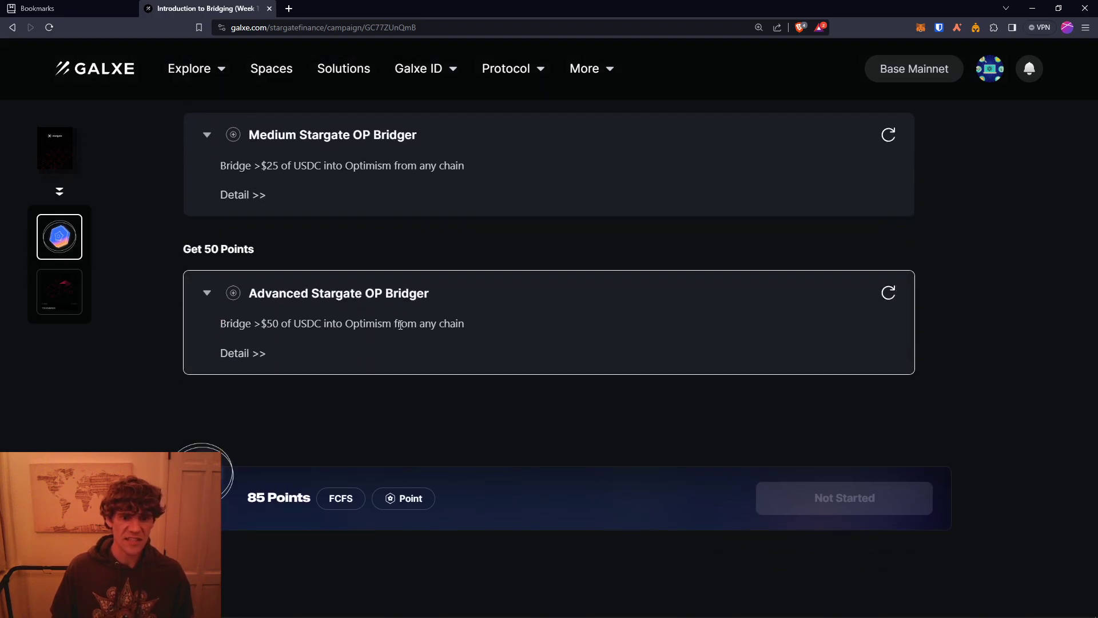
scroll(478, 326, up, 7)
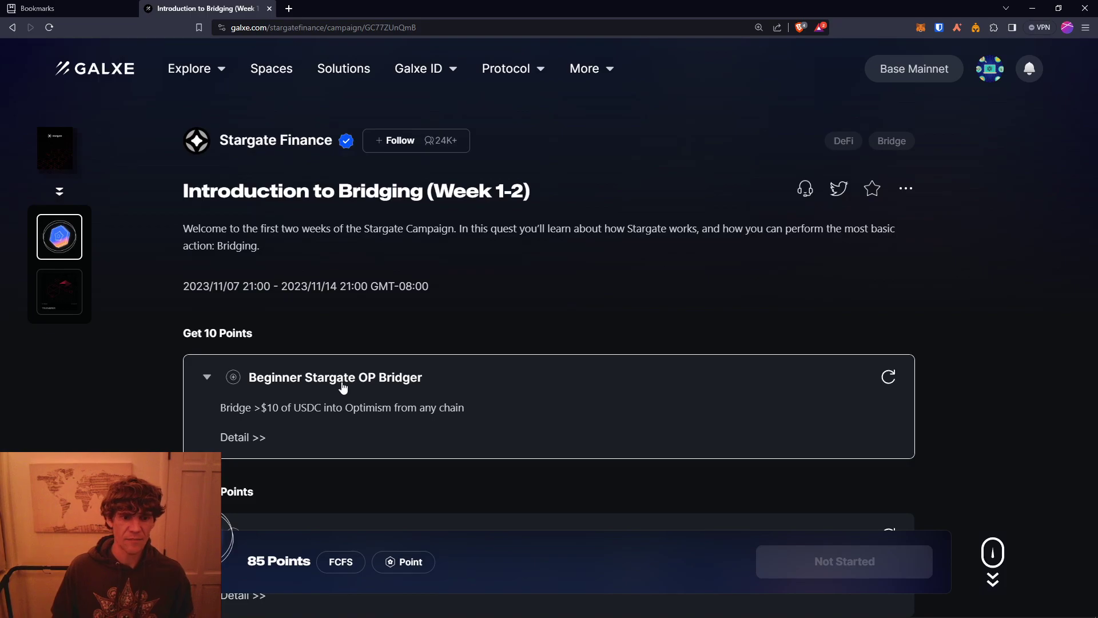
click(341, 381)
Step: Close the first Stargate tab and reopen stargate.finance/transfer from the Medium Bridger task
click(333, 8)
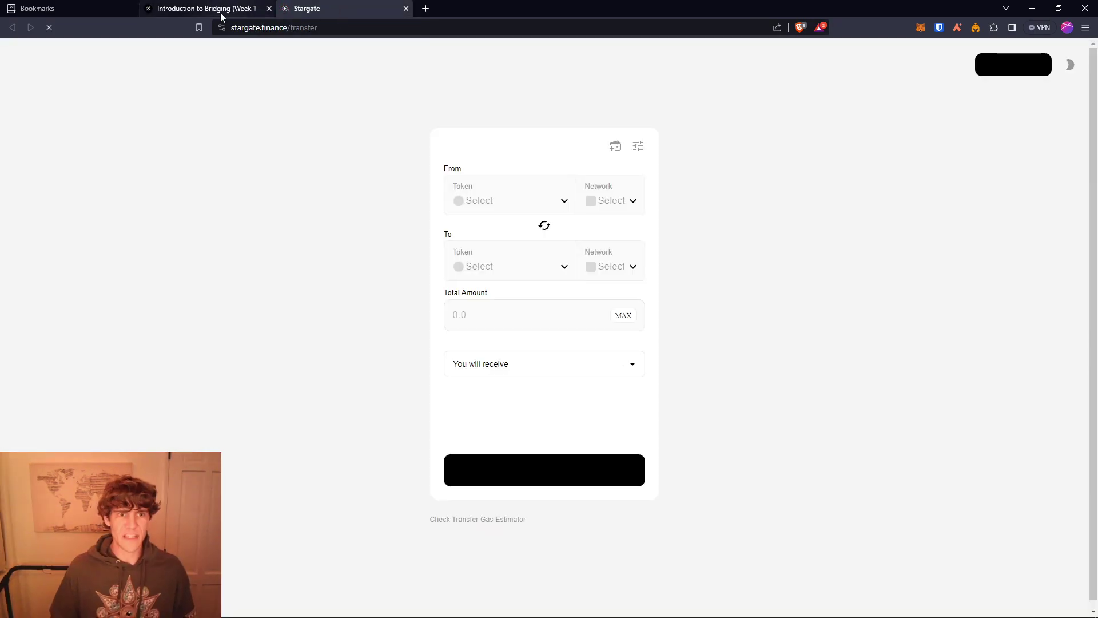
click(222, 15)
scroll(412, 360, down, 5)
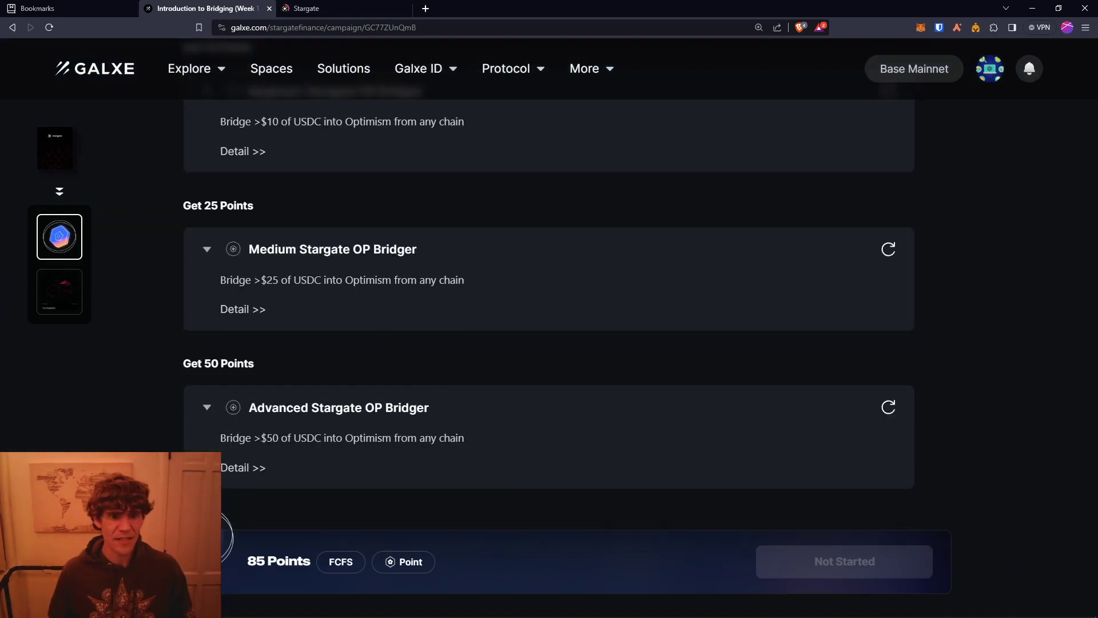
click(355, 12)
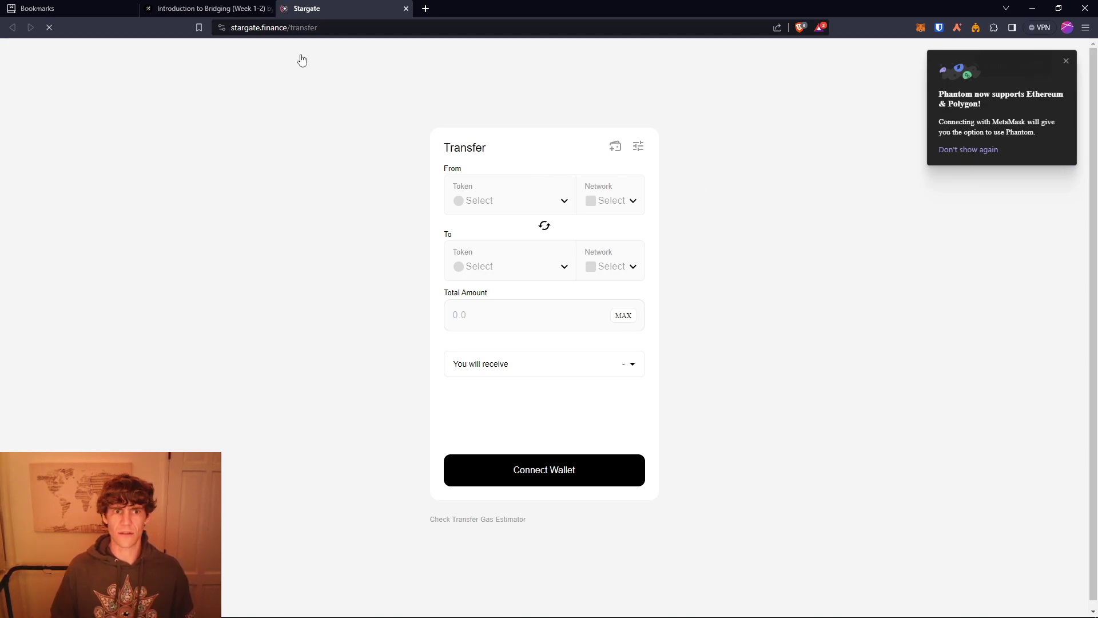
click(407, 9)
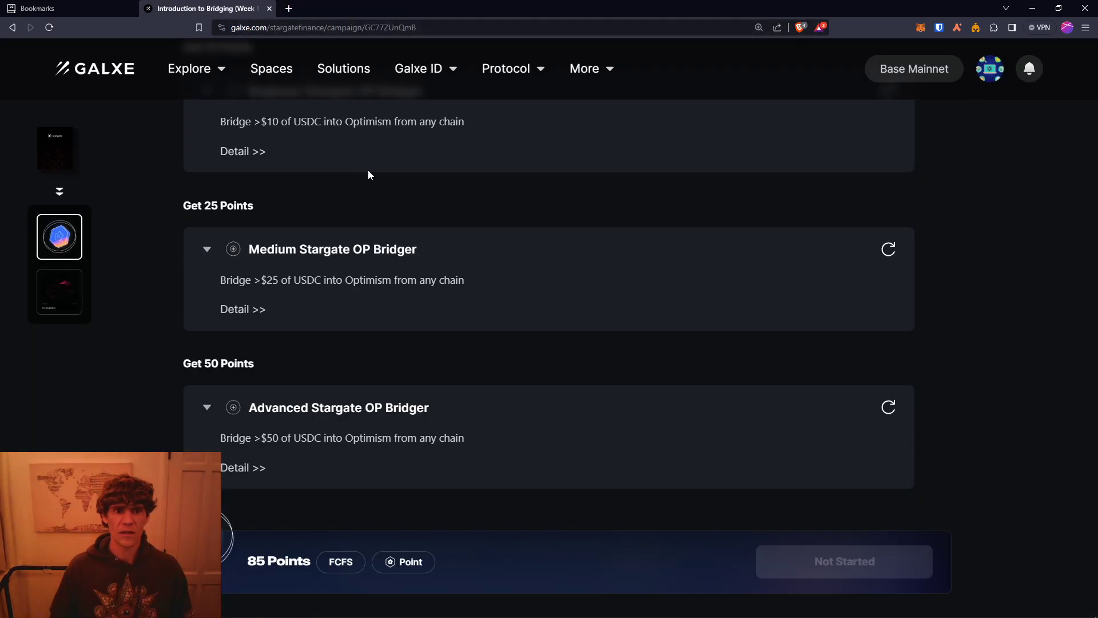
click(315, 254)
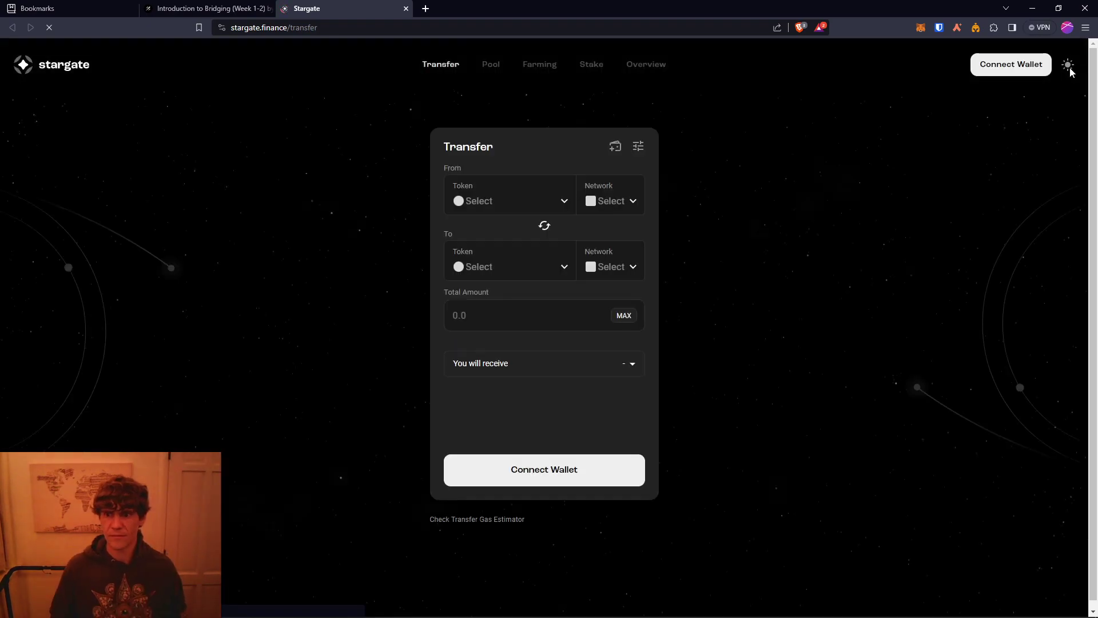
Step: Connect the MetaMask wallet to Stargate Finance
click(1010, 65)
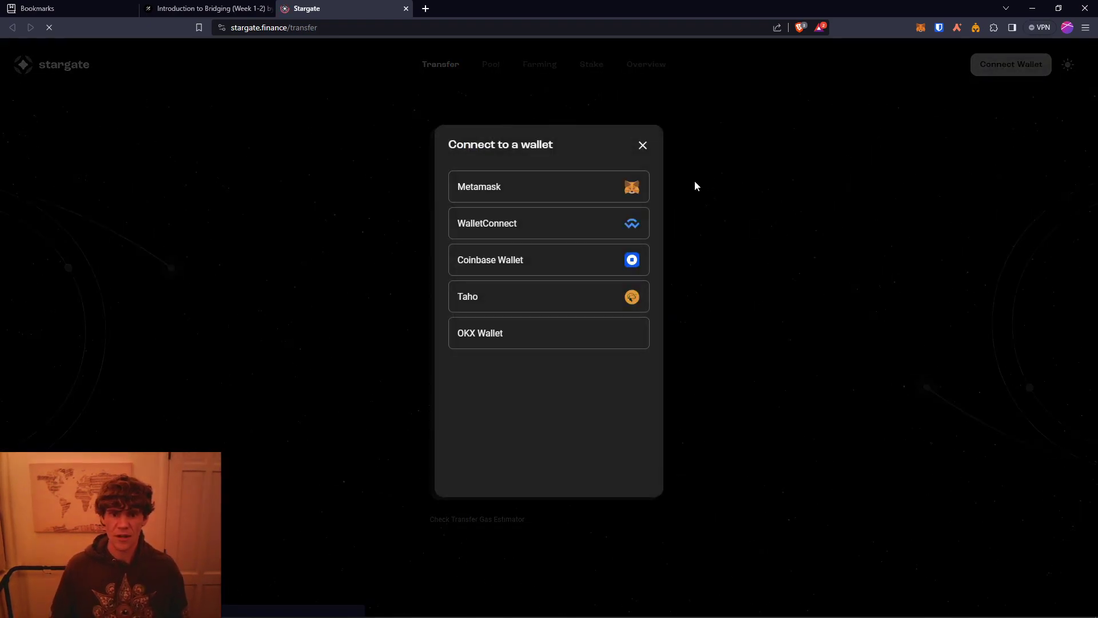
click(611, 185)
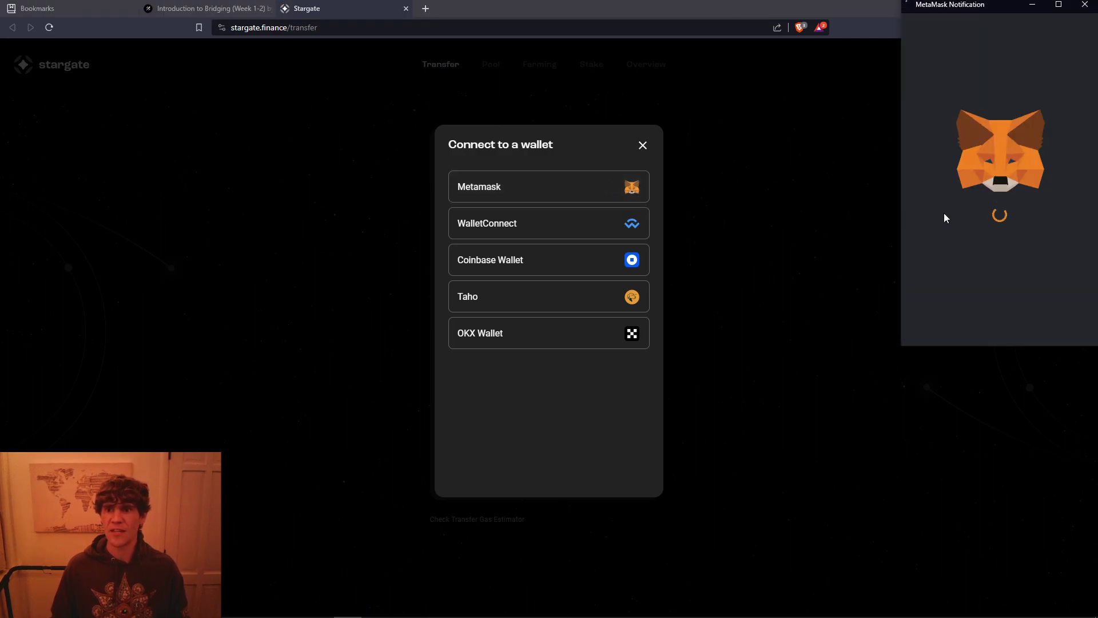
click(1054, 331)
click(1055, 332)
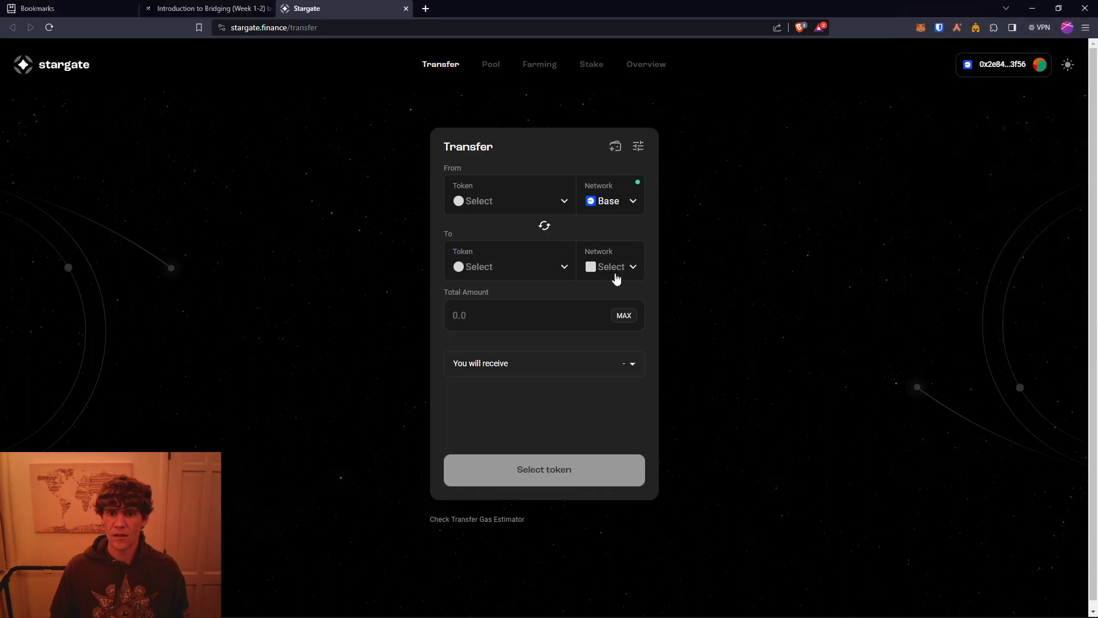
Step: Set the transfer route from Polygon to Optimism
click(612, 267)
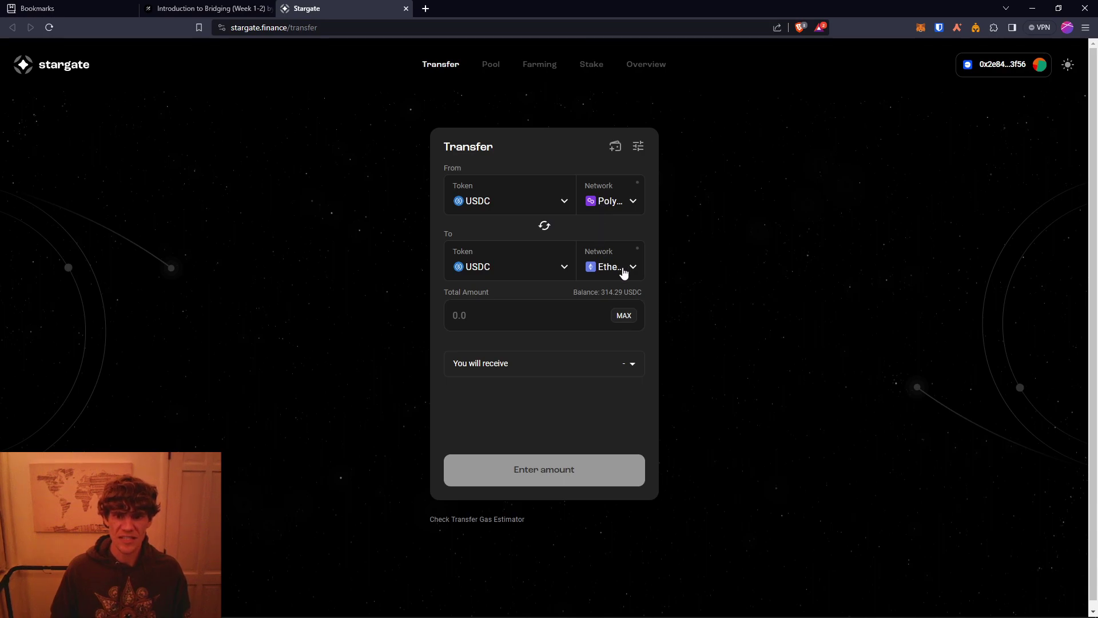
click(622, 268)
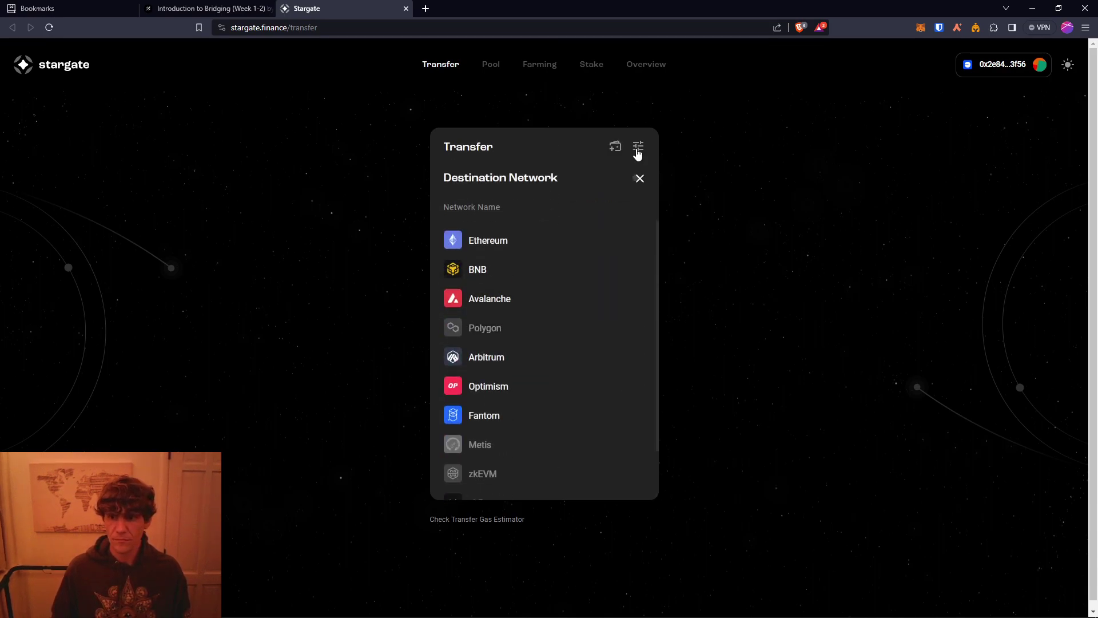
click(639, 178)
click(607, 208)
scroll(529, 238, down, 1)
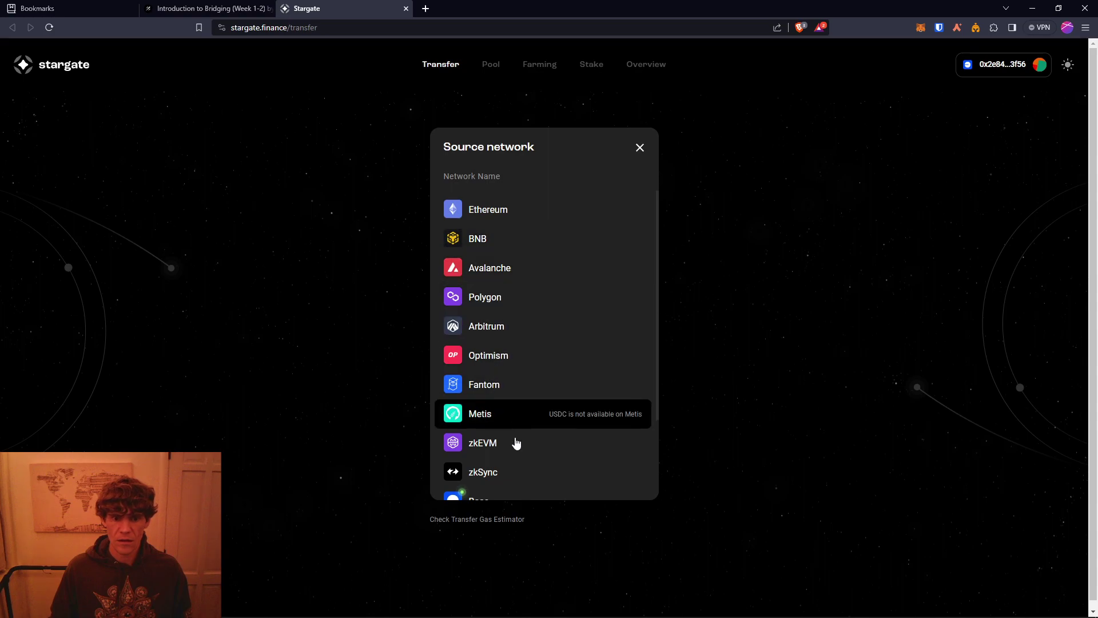
click(498, 495)
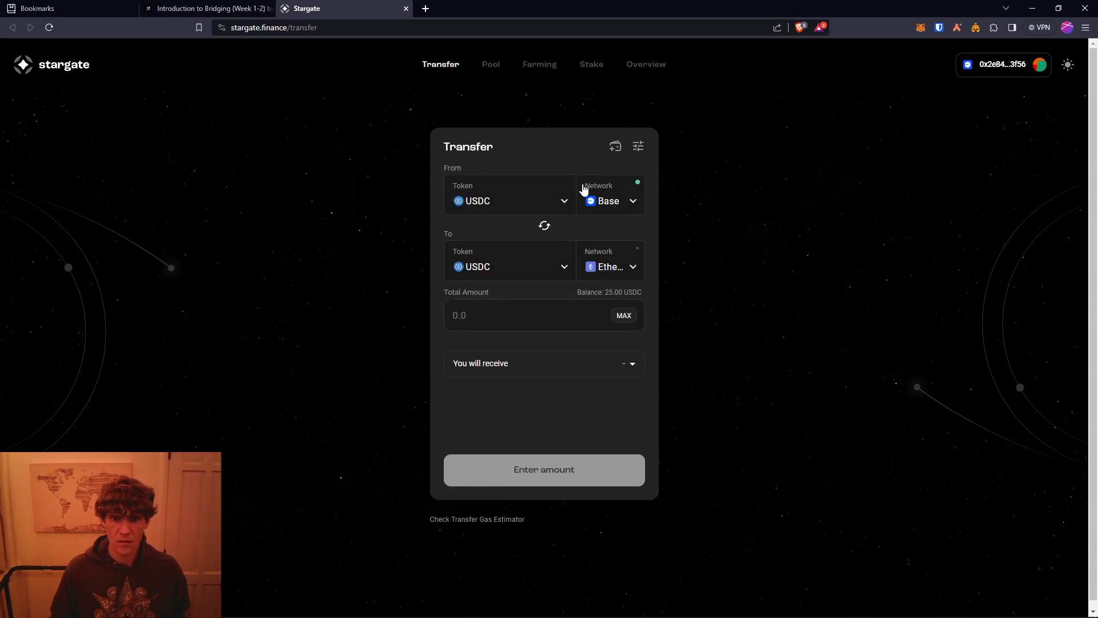
click(622, 211)
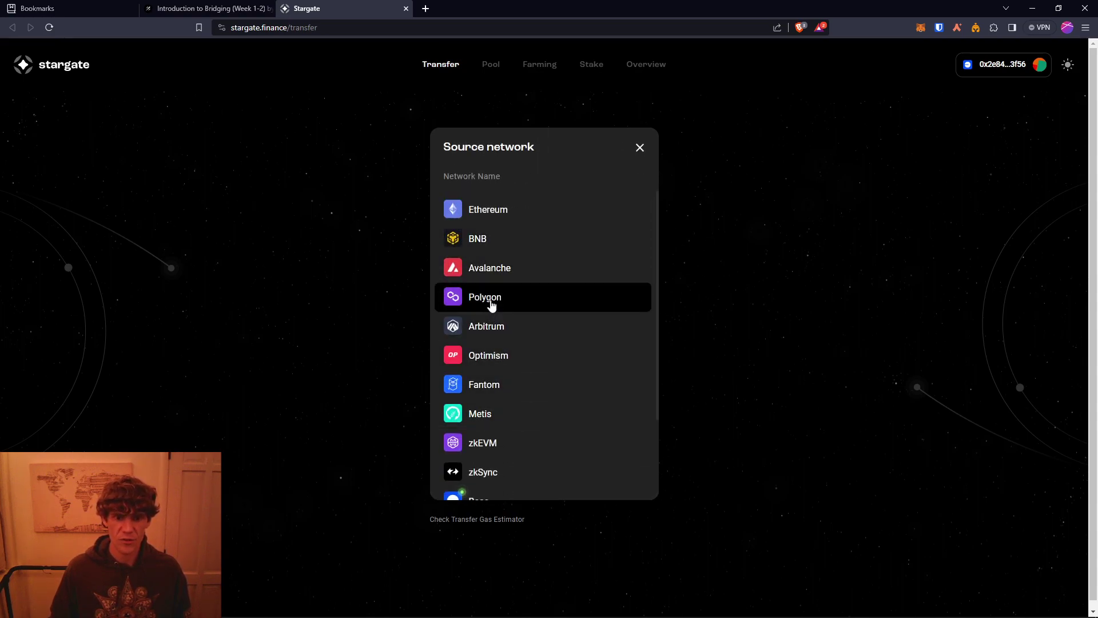
click(491, 302)
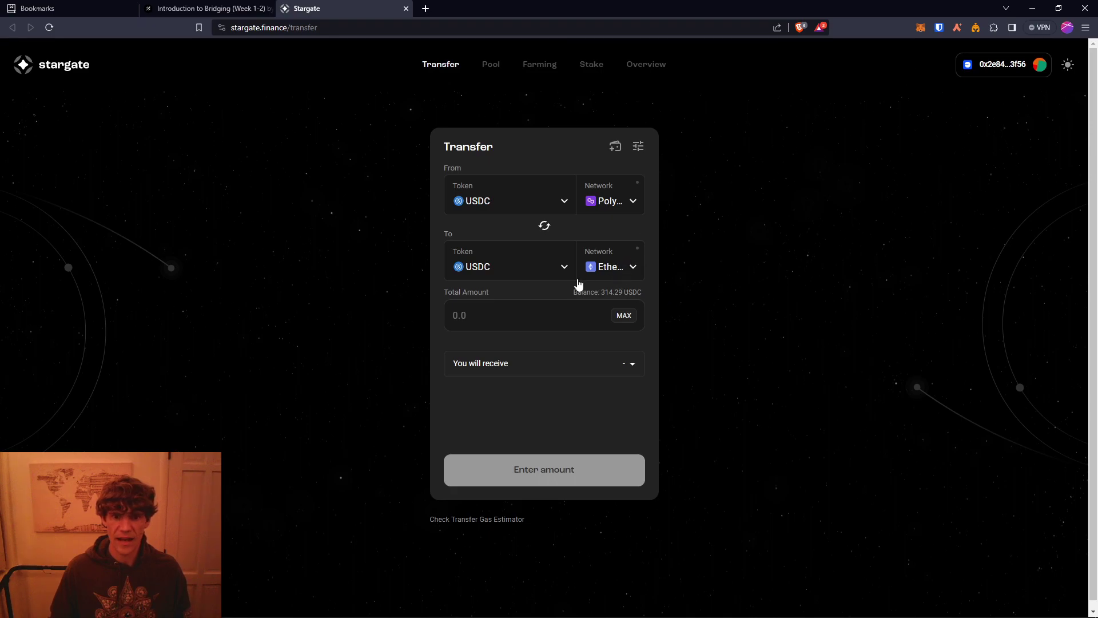
click(616, 278)
scroll(571, 289, down, 1)
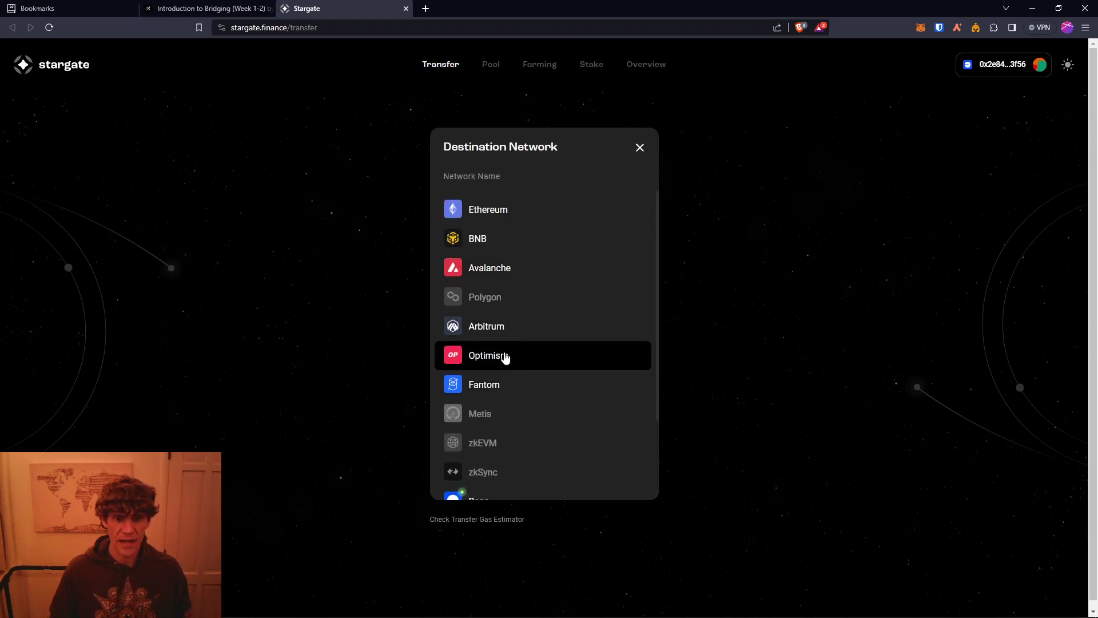
click(505, 358)
click(512, 314)
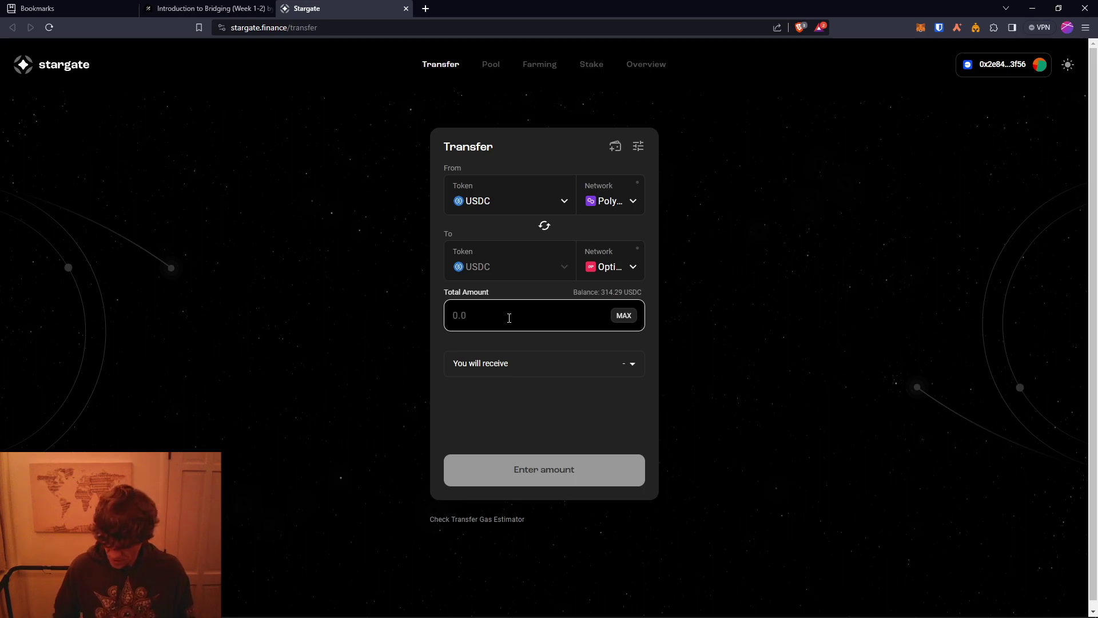
Step: Enter 75 USDC and start the transfer, letting the wallet switch to Polygon
text(75)
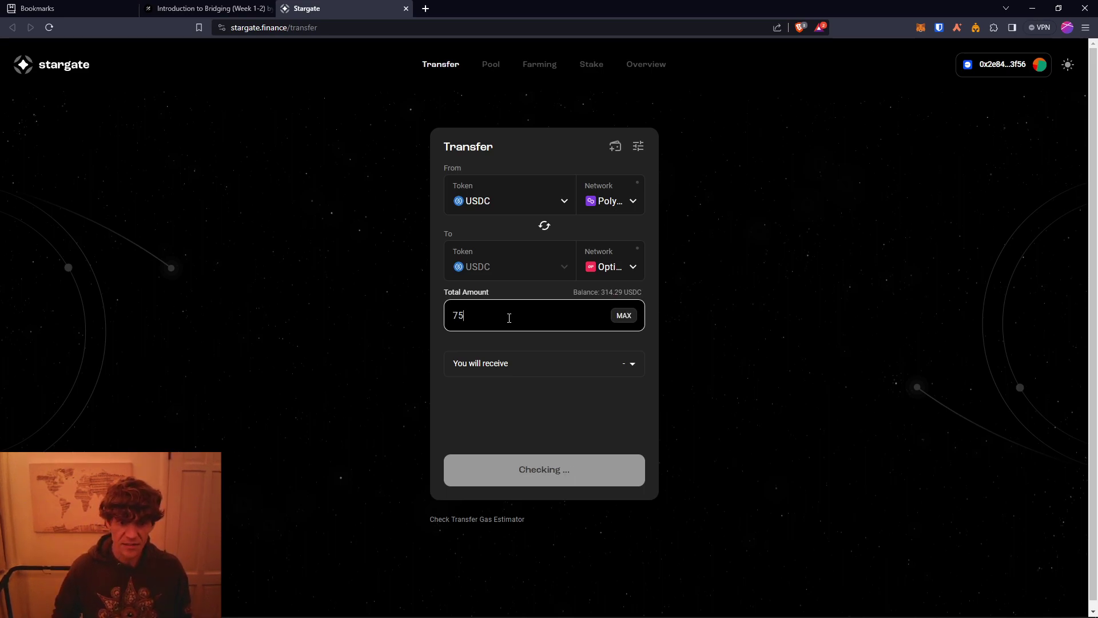
click(565, 469)
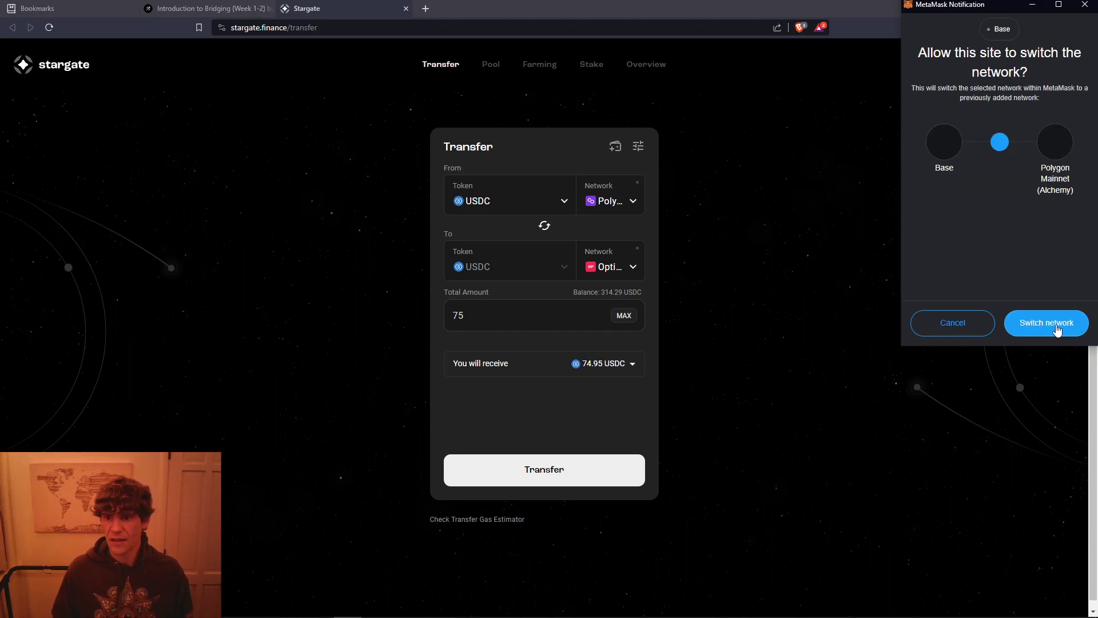
click(1057, 325)
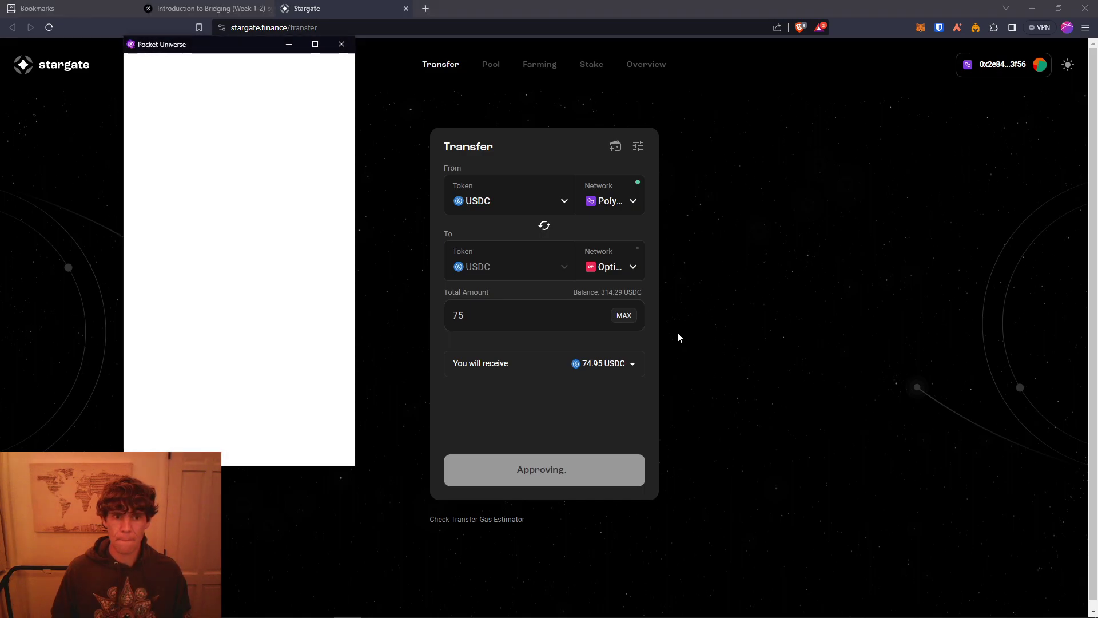
click(296, 447)
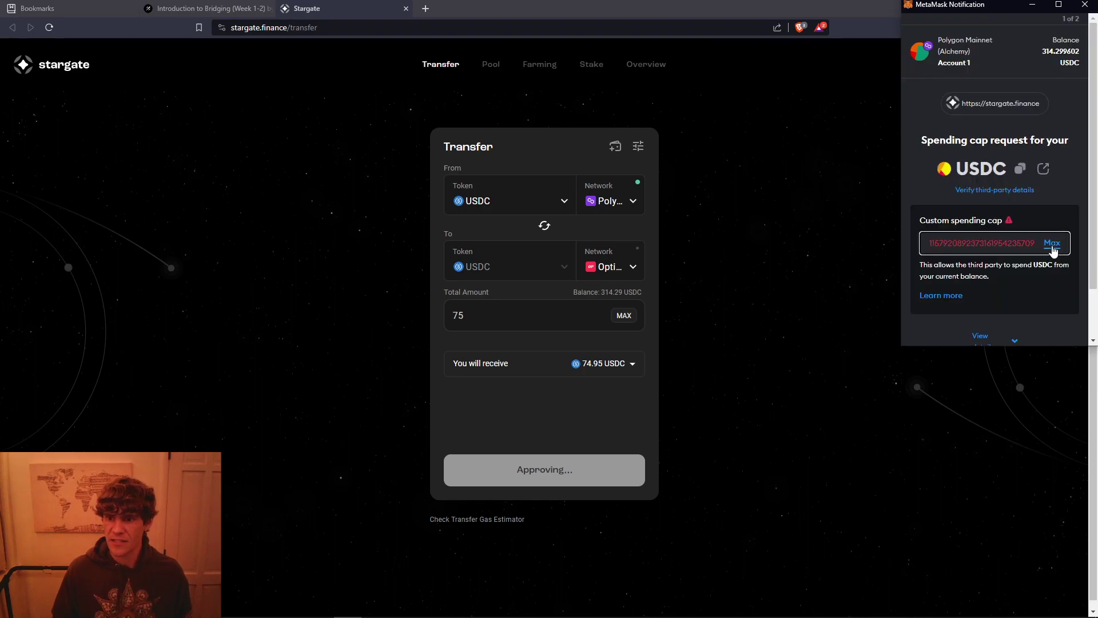
Step: Set and approve a custom 76 USDC spending cap
double_click(993, 247)
text(76)
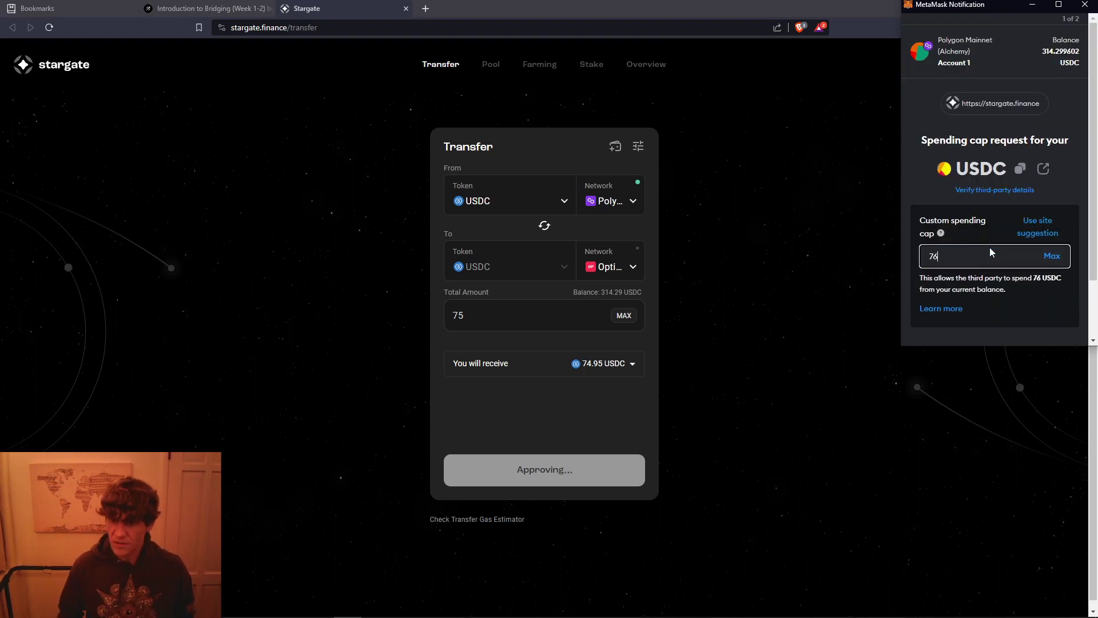
scroll(863, 266, down, 1)
scroll(995, 250, down, 3)
click(1034, 321)
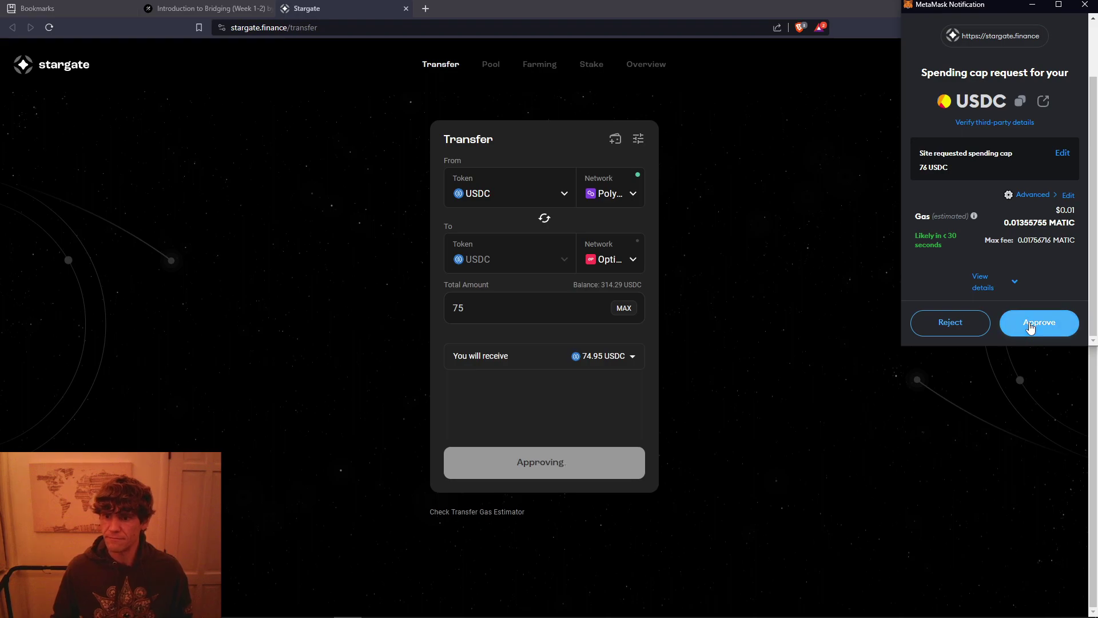
click(1035, 326)
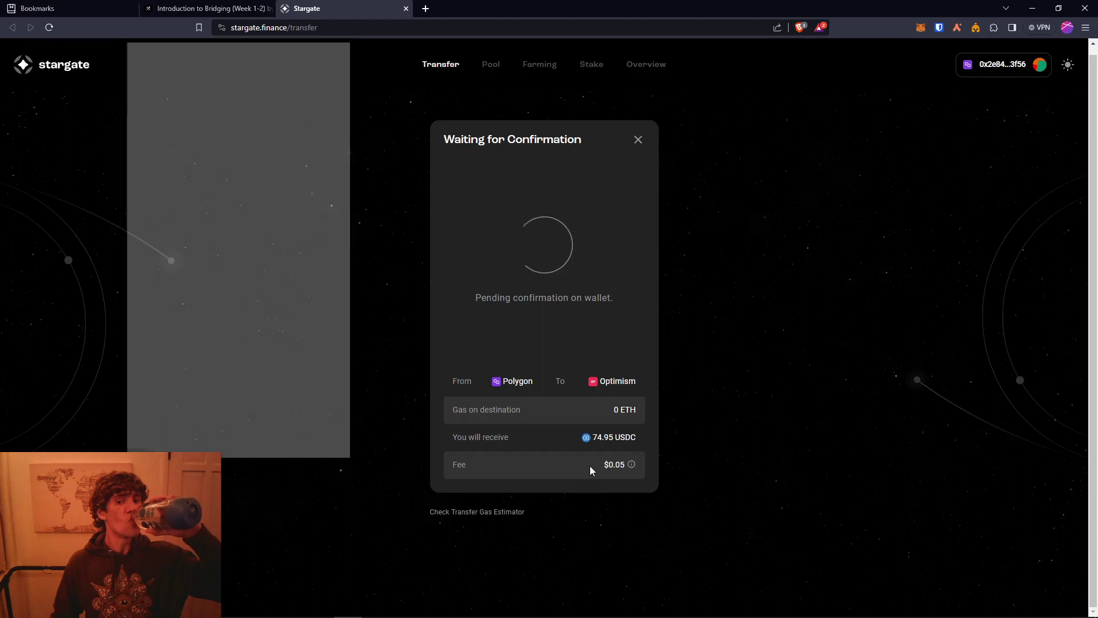
Step: Pass the Pocket Universe check and confirm the 75 USDC bridge transaction in MetaMask
click(294, 442)
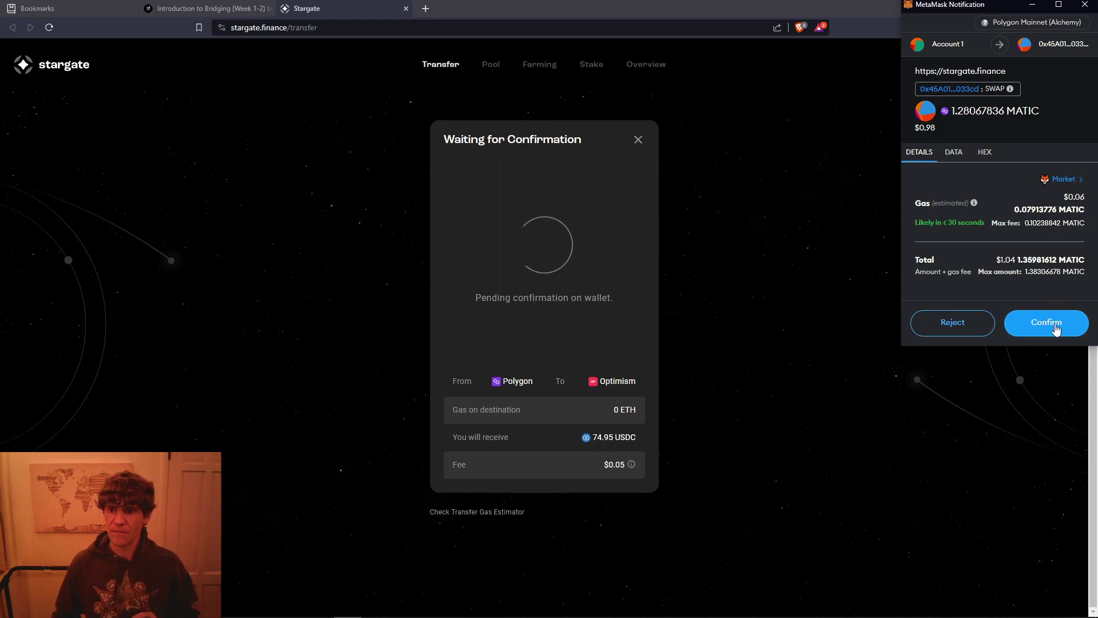
click(1052, 325)
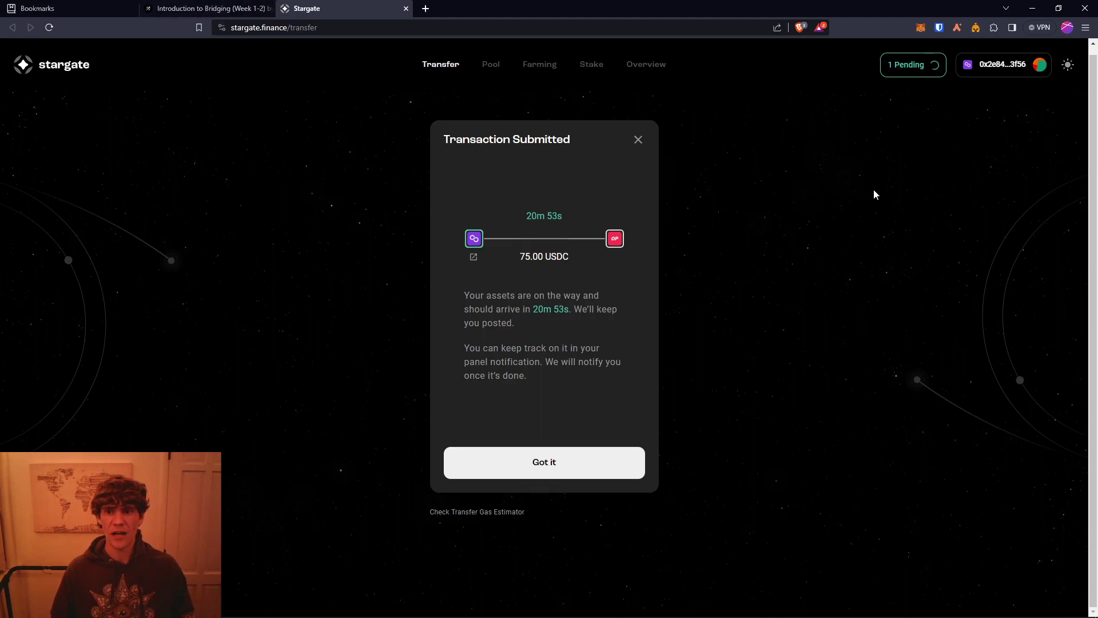
Step: Dismiss the submitted notice and switch the source network to Arbitrum
click(638, 139)
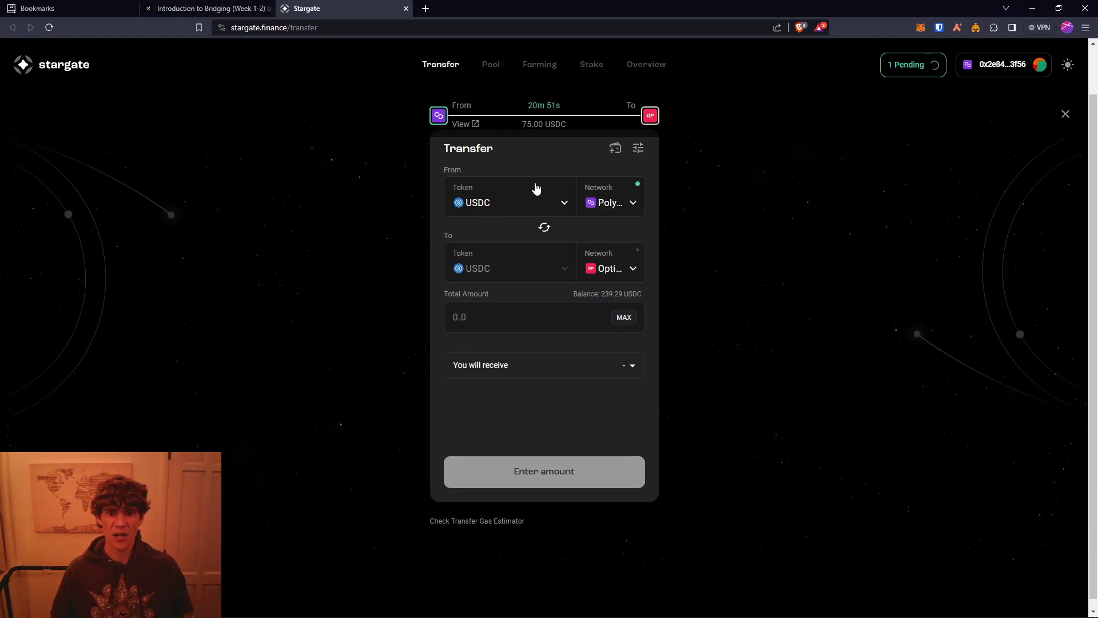
click(625, 204)
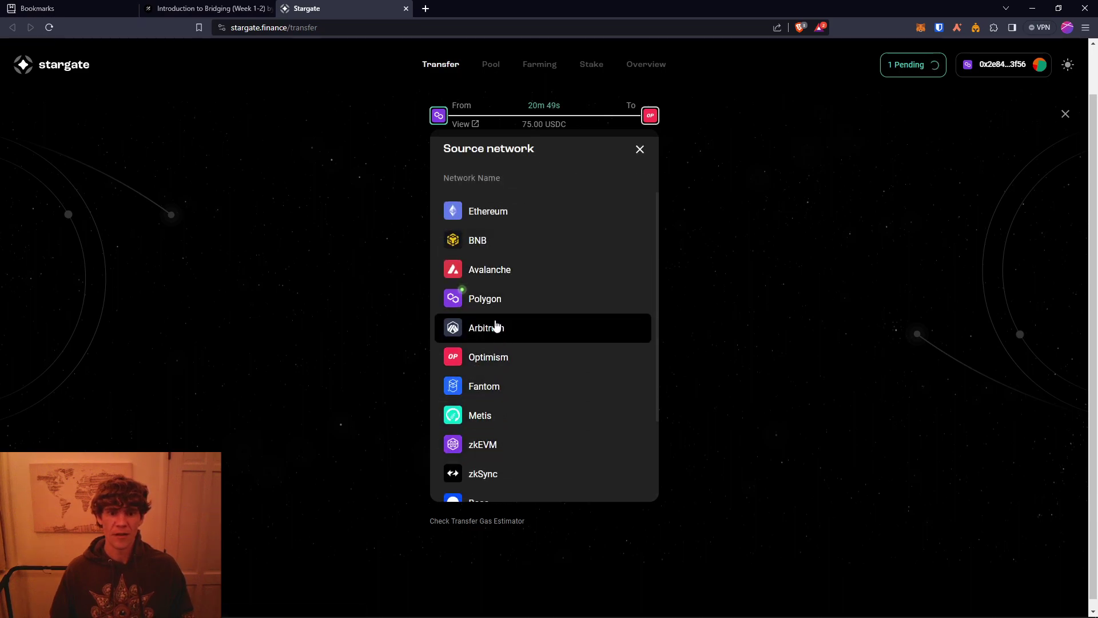
click(497, 330)
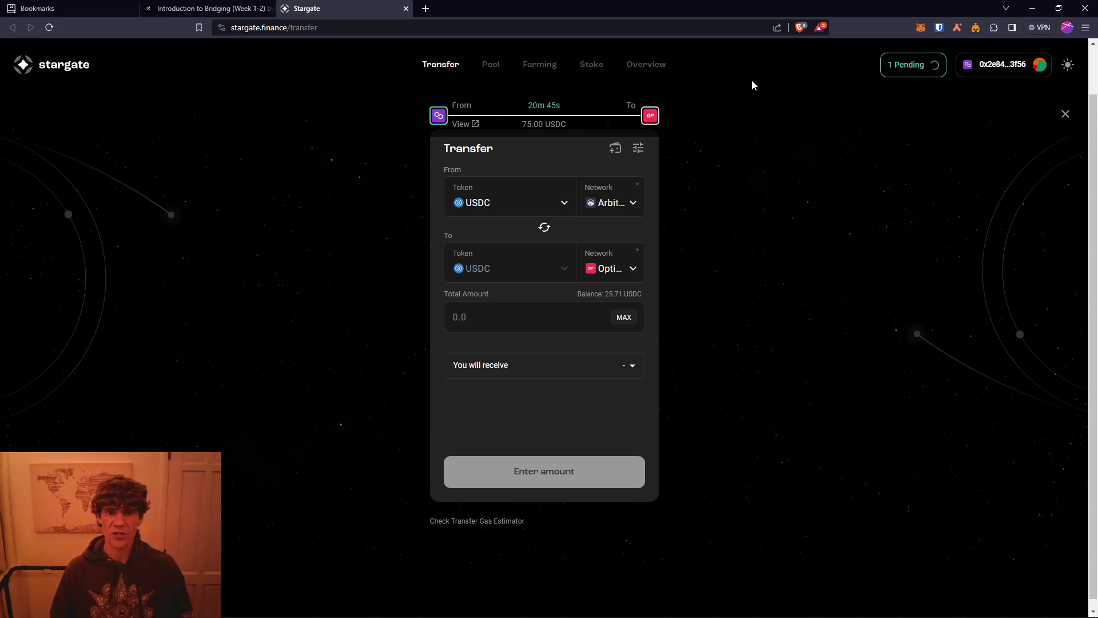
Step: Glance at the account details, then go to the Pool page
click(1025, 69)
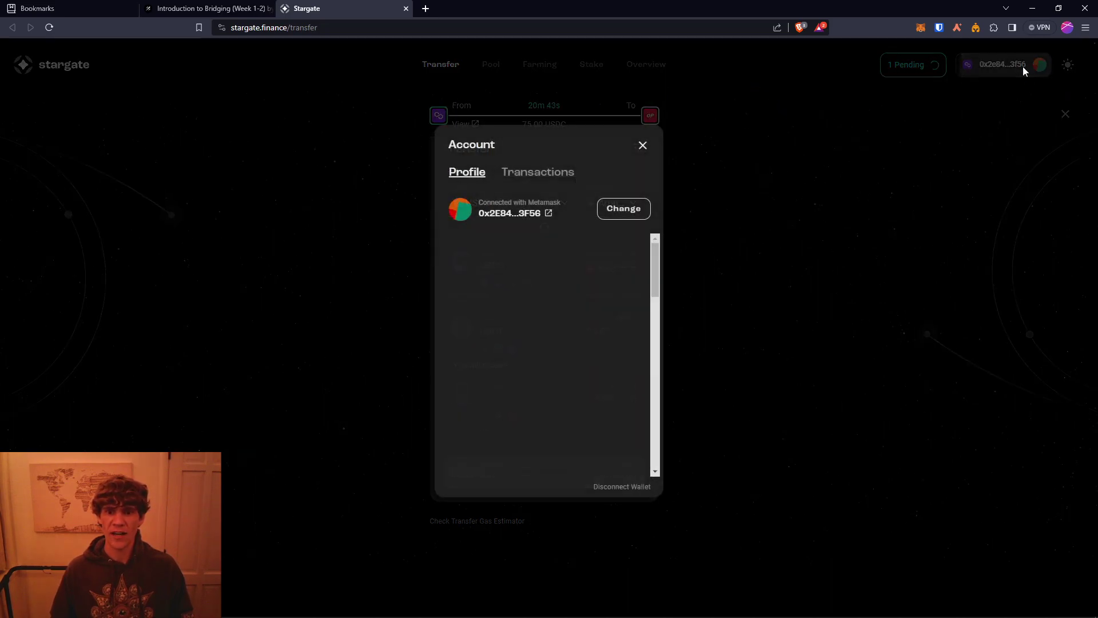
click(757, 143)
click(490, 66)
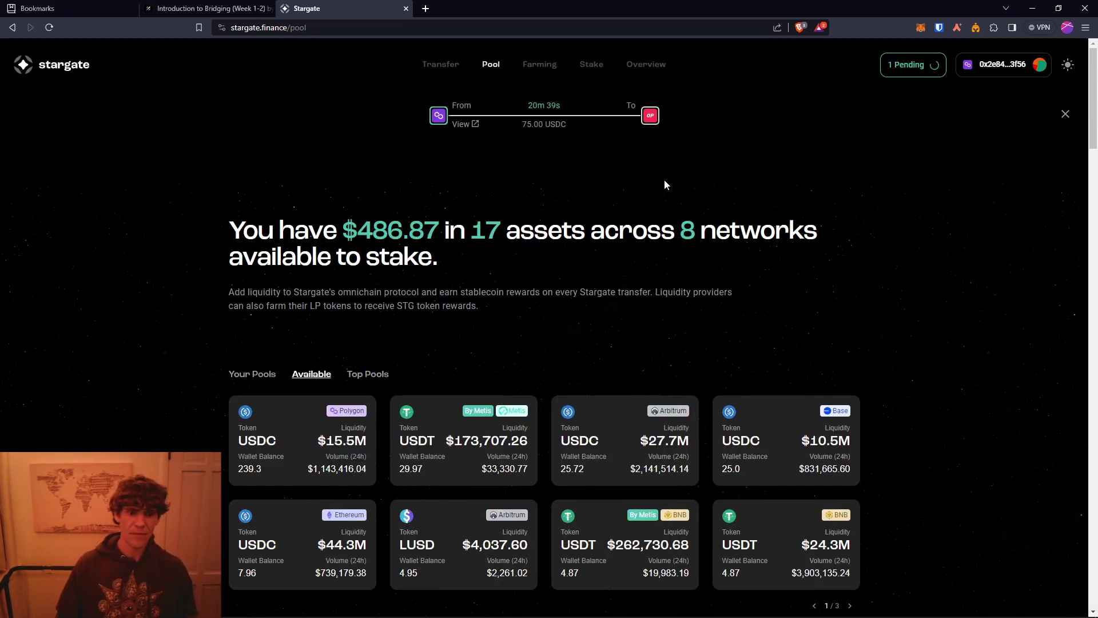
Step: Check the pools table's Network and Token filters, keeping all chains and tokens
scroll(1031, 259, down, 4)
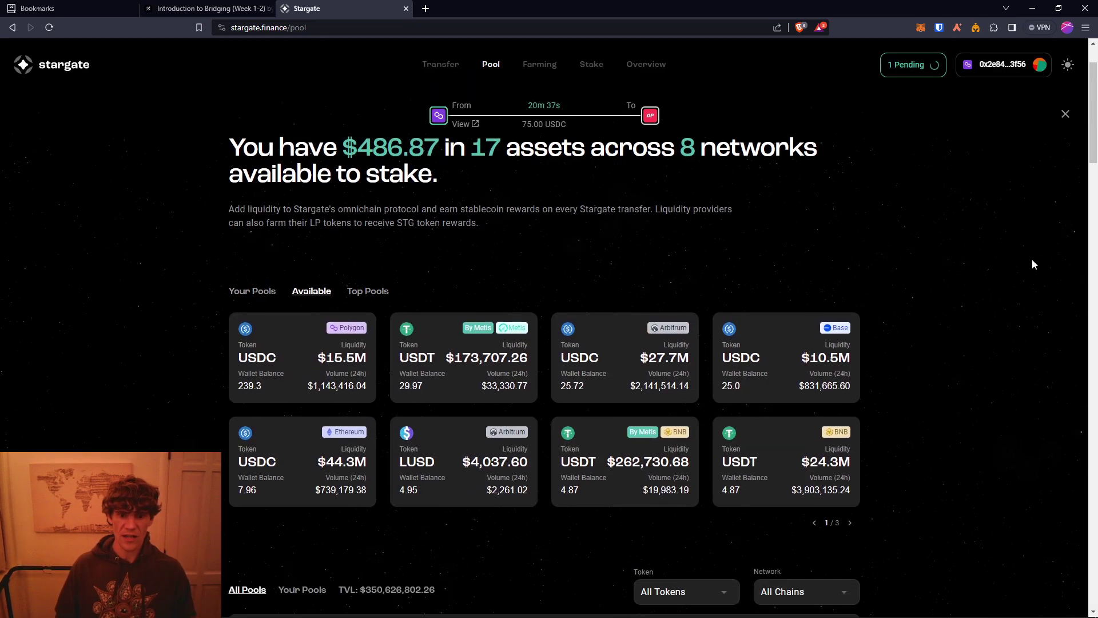
scroll(982, 335, down, 3)
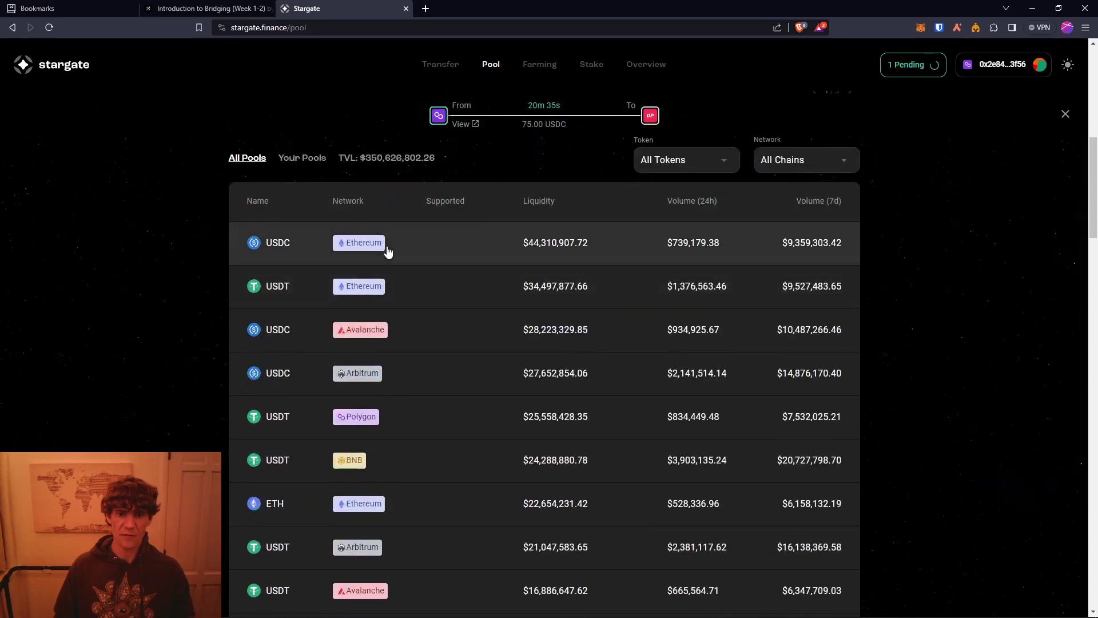
click(807, 162)
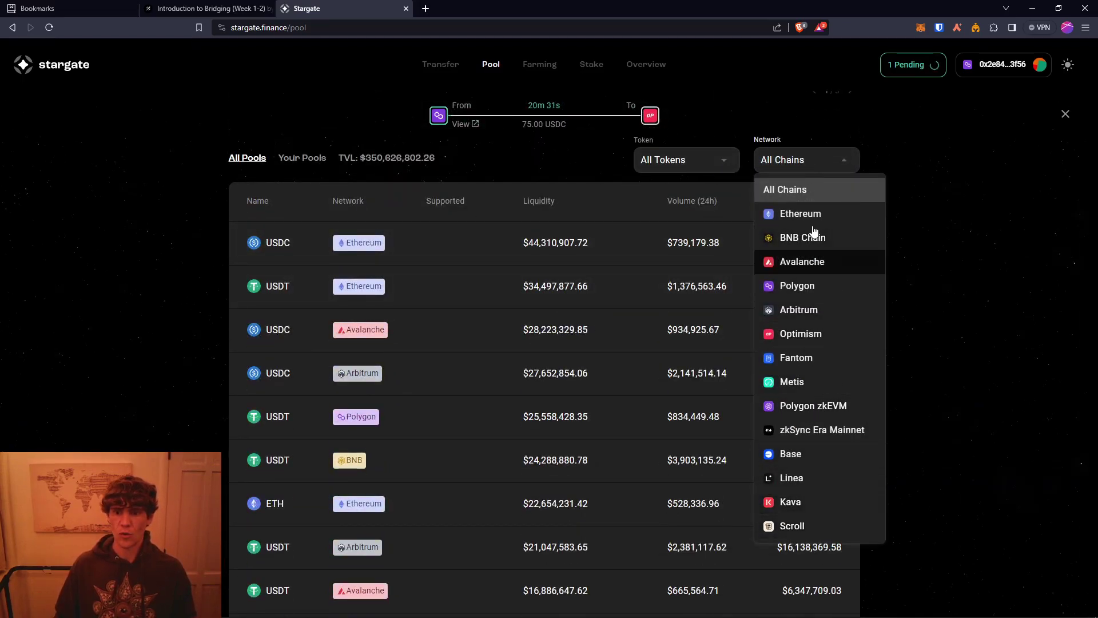
click(978, 254)
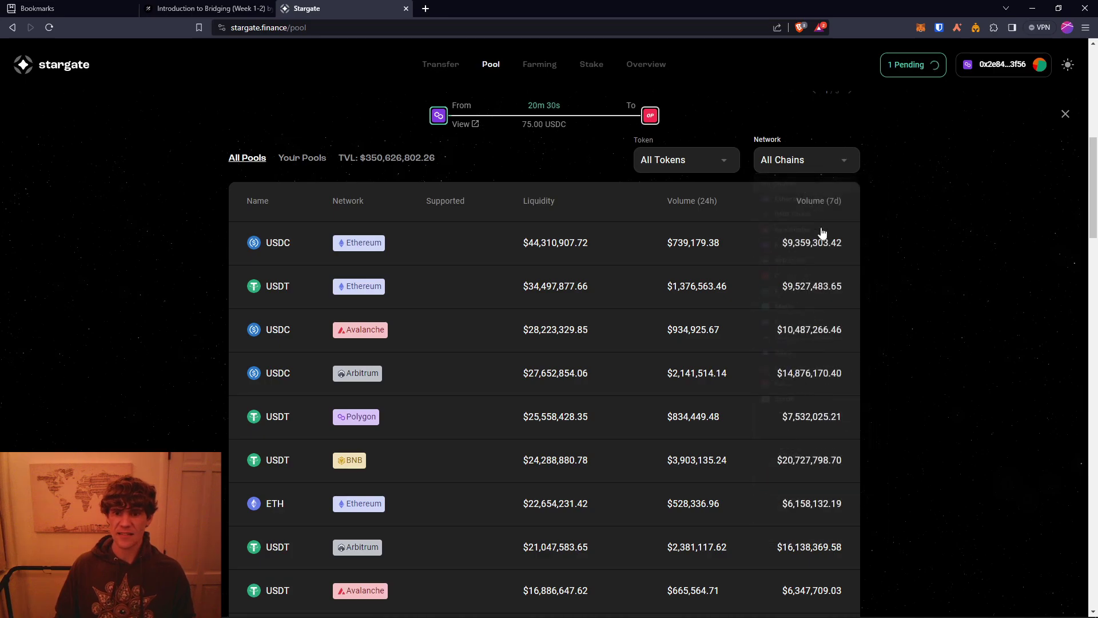
click(683, 160)
click(978, 222)
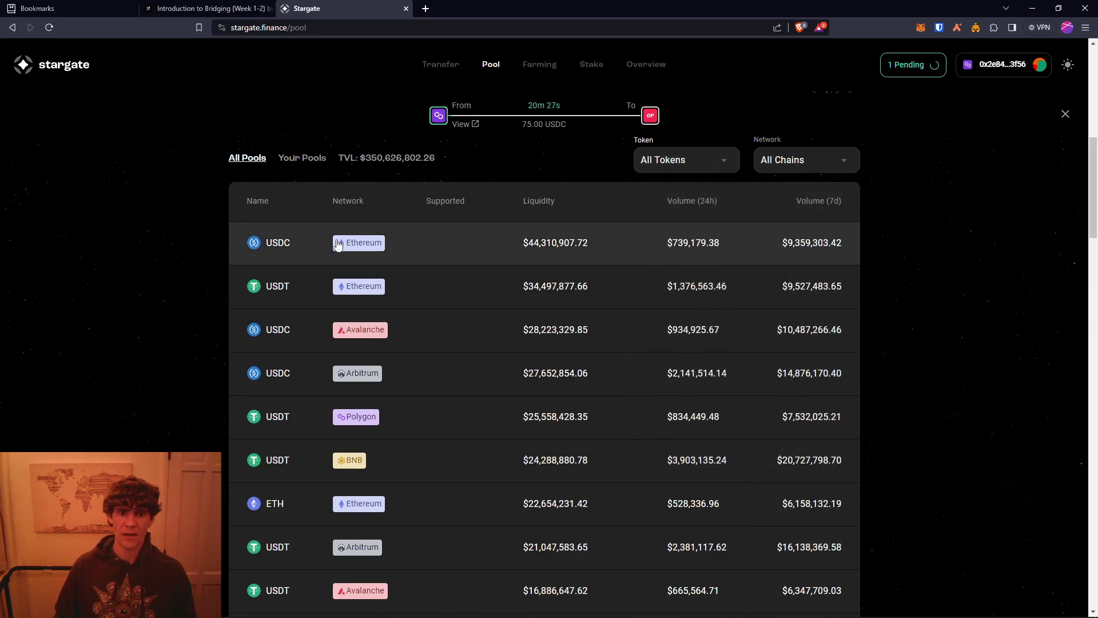
Step: Look at the Ethereum USDC pool, then open the Arbitrum USDC pool's add-liquidity form
click(280, 252)
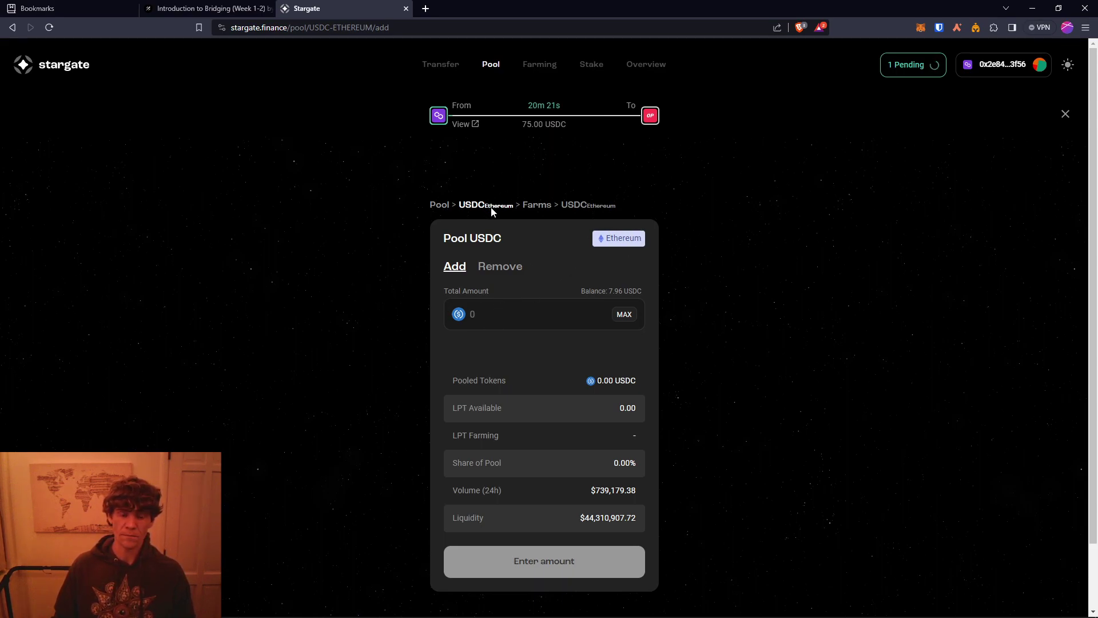
click(438, 206)
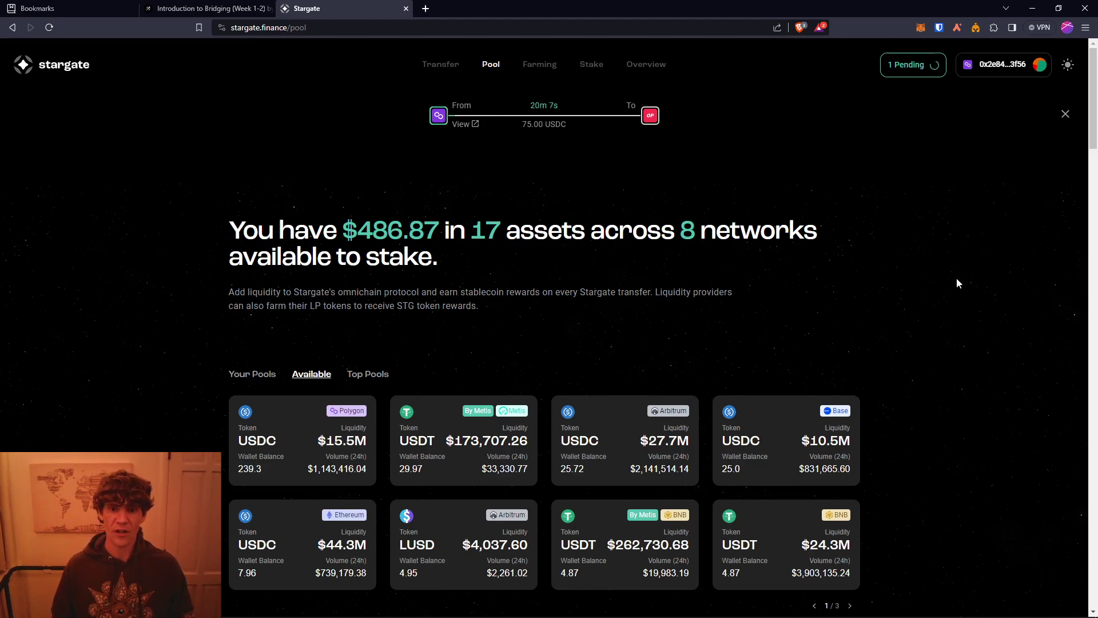
click(342, 554)
key(alt+Left)
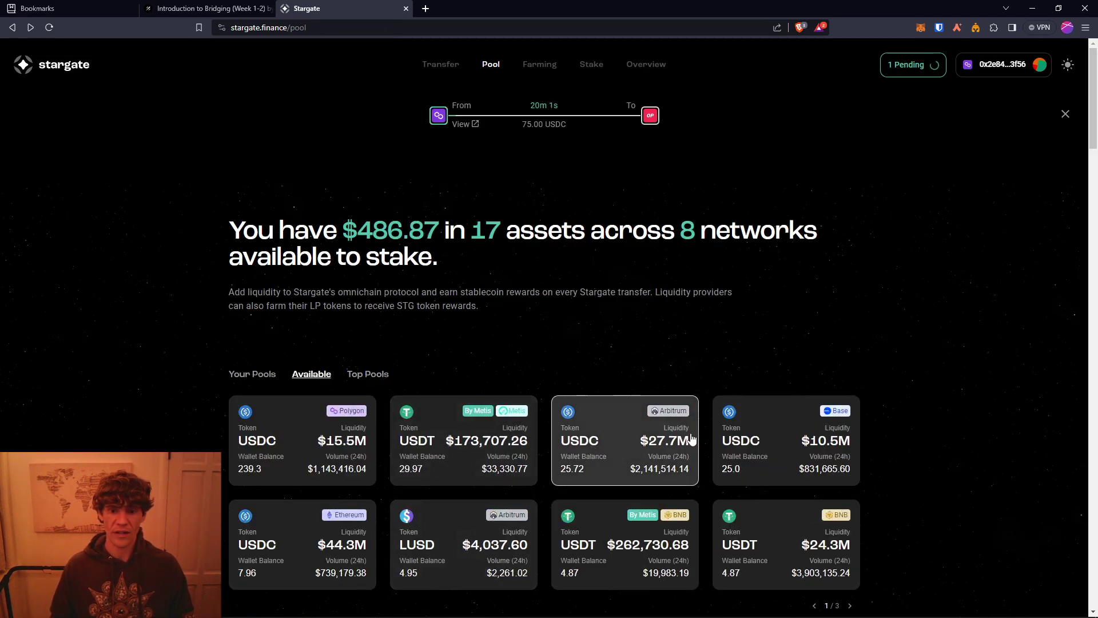
click(641, 454)
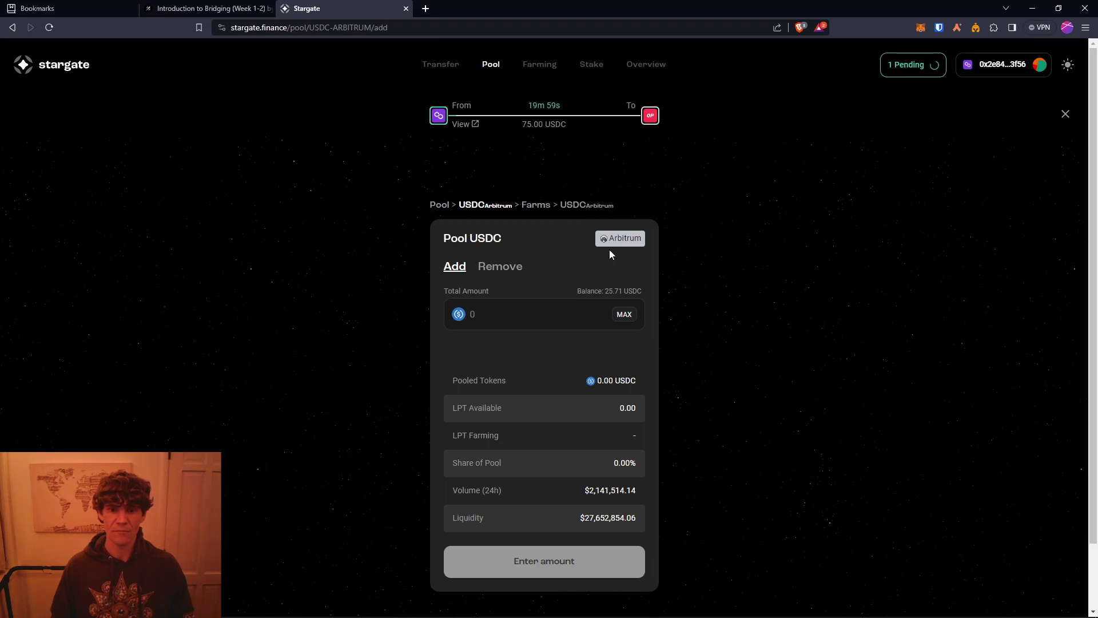
Step: Browse Farming's pending, your and available farms, plus the Your Pools list
click(525, 70)
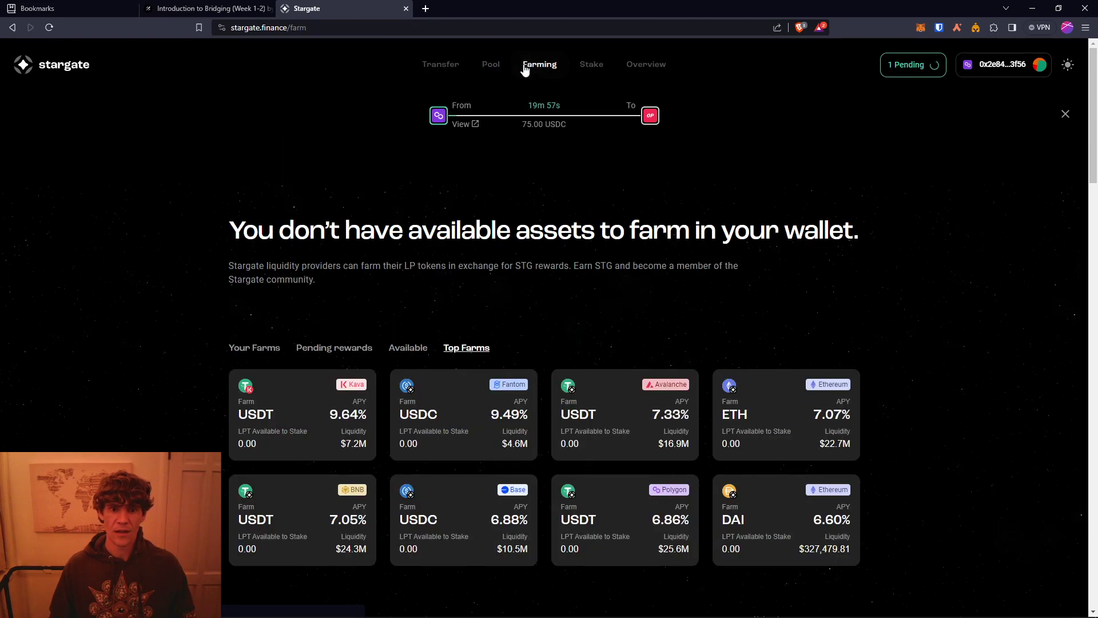
click(342, 351)
click(264, 352)
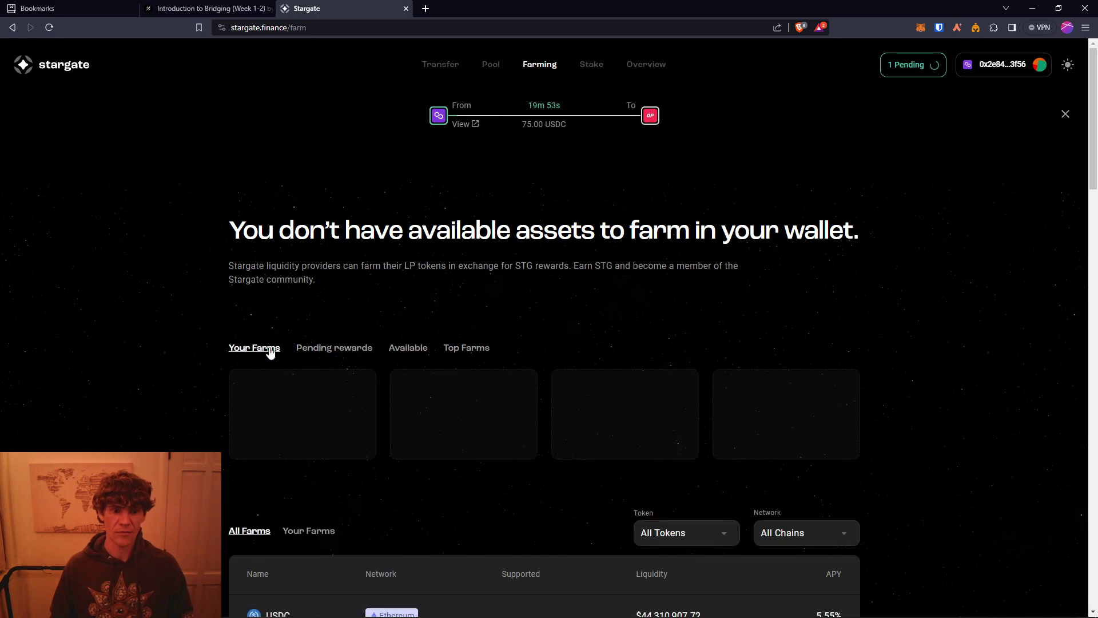
click(405, 355)
click(489, 67)
click(262, 375)
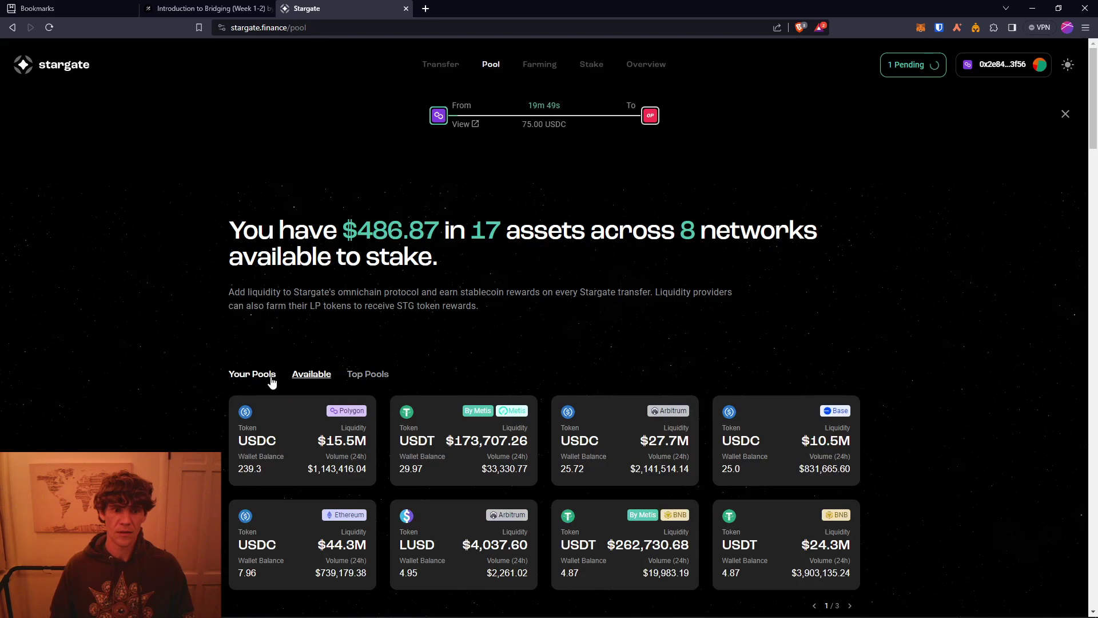
Step: View the Stake and Overview pages, then return to the Galxe quest tab
click(591, 65)
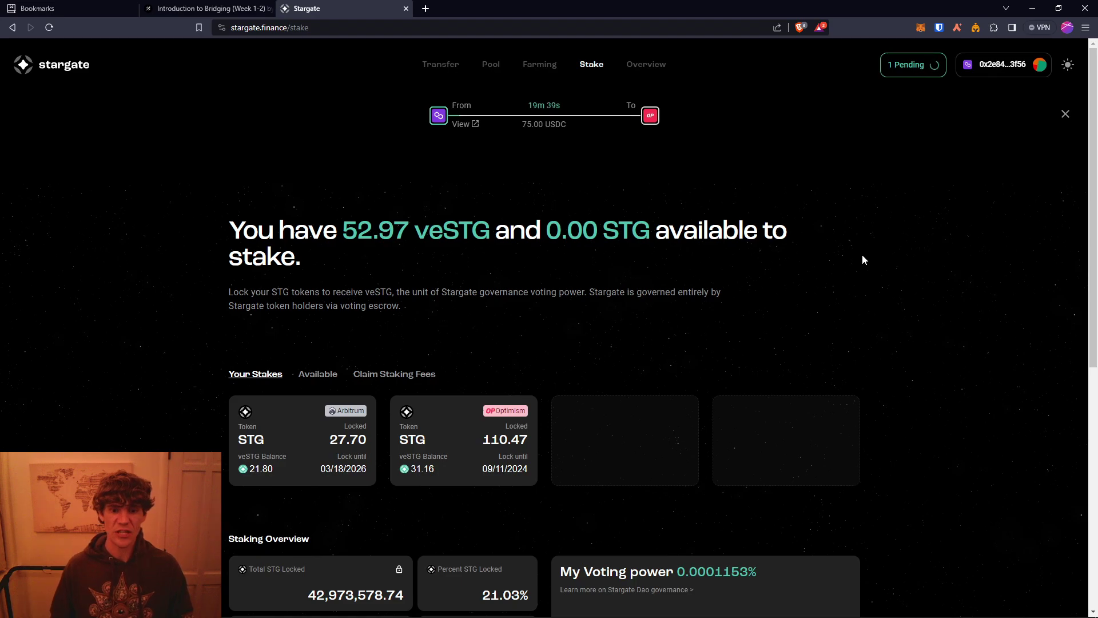
scroll(862, 254, down, 3)
scroll(965, 247, up, 3)
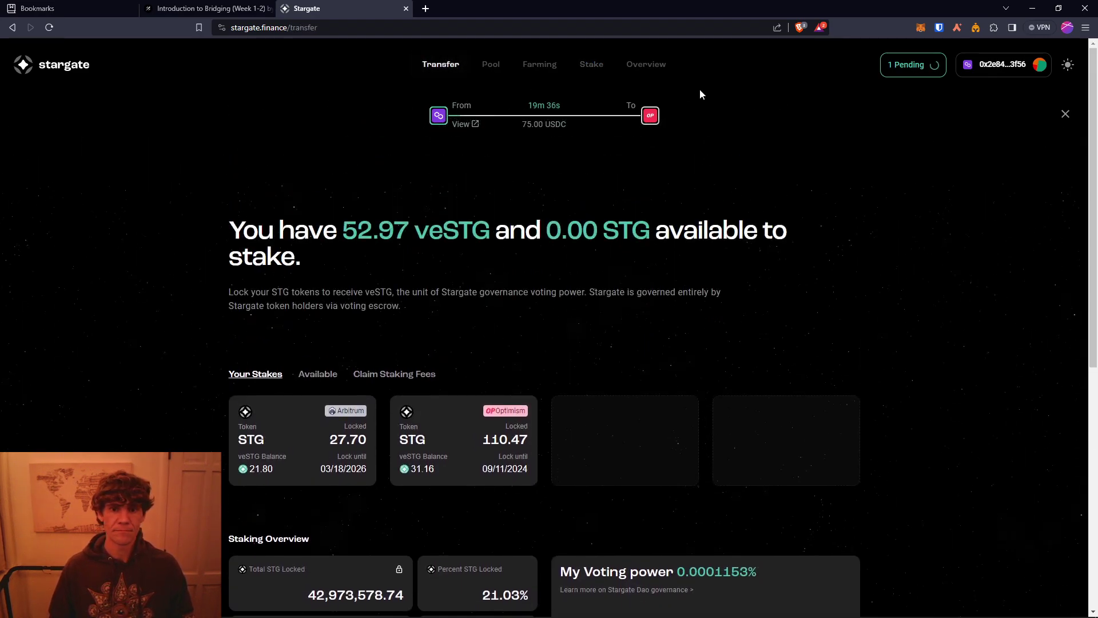
click(649, 65)
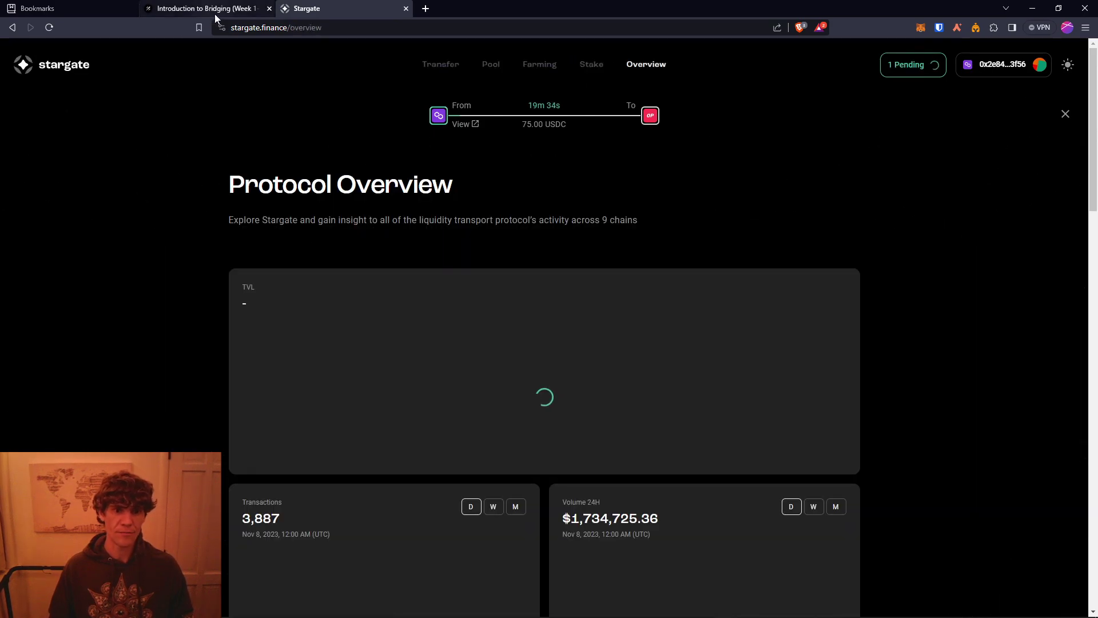
click(215, 14)
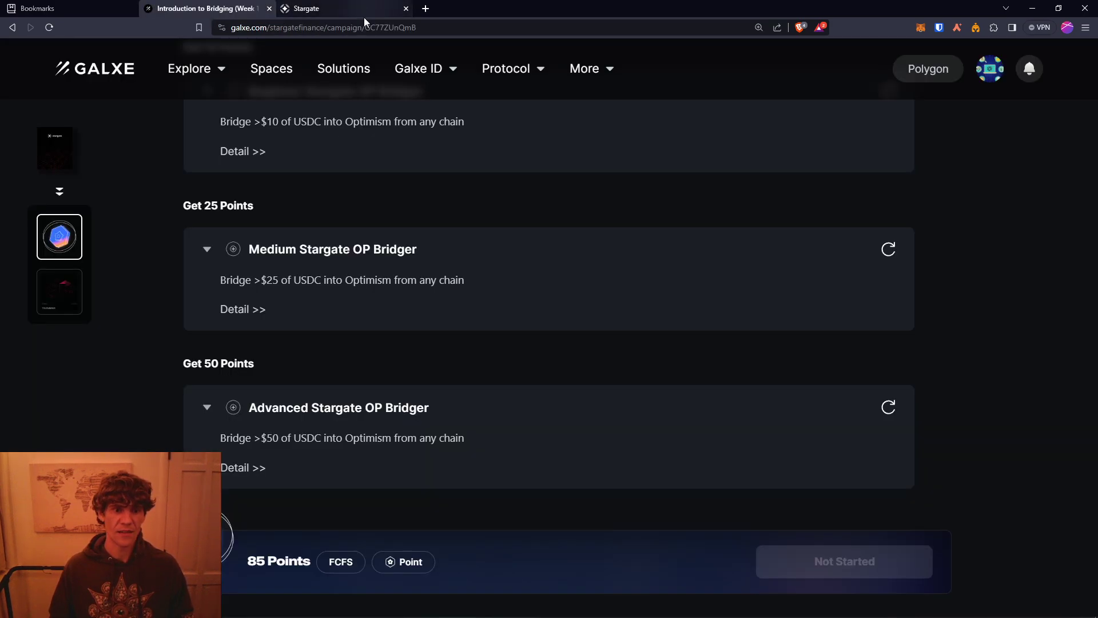
Step: Re-check the Advanced Stargate OP Bridger task, which hits an RPC timeout
click(889, 408)
scroll(976, 339, up, 1)
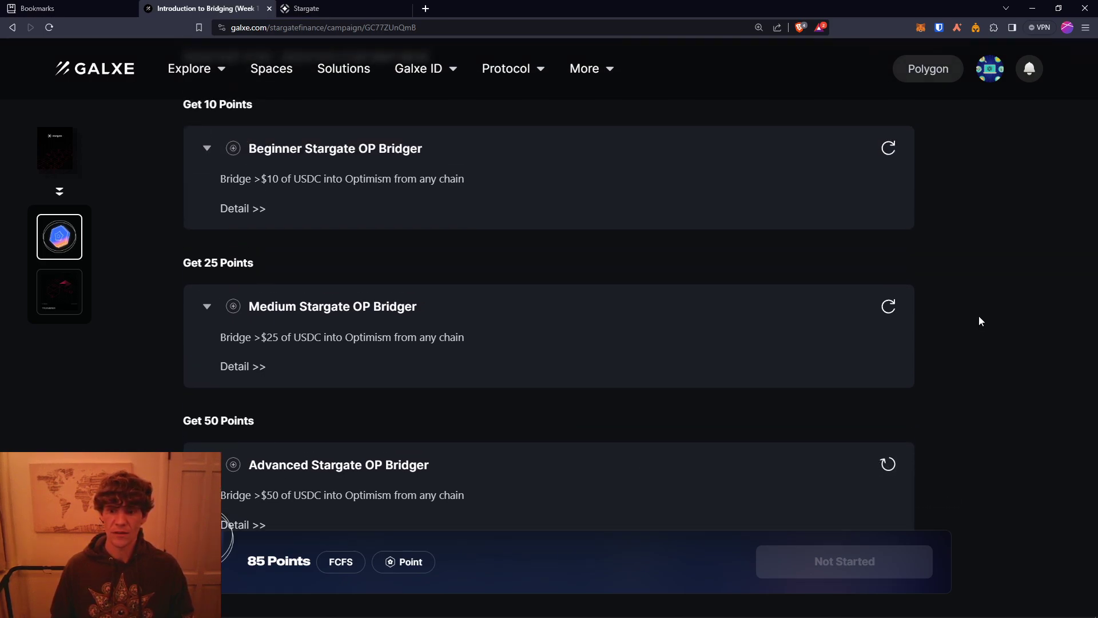
scroll(979, 316, up, 2)
scroll(979, 316, down, 3)
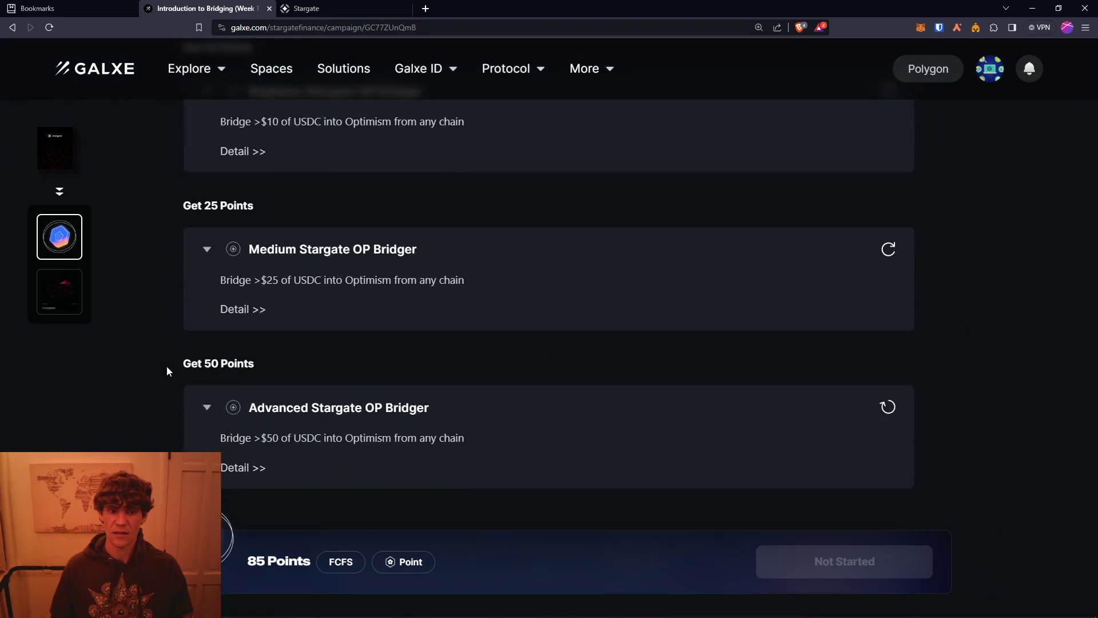
Step: Collapse all three Bridger tasks and return to the Stargate tab
click(207, 407)
click(207, 249)
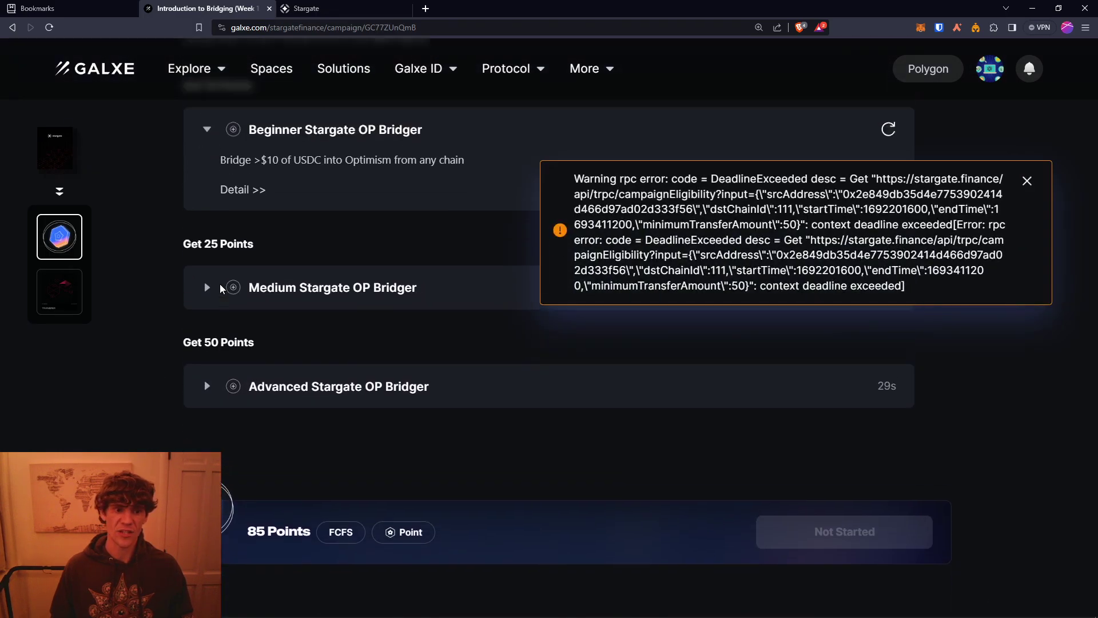
click(212, 206)
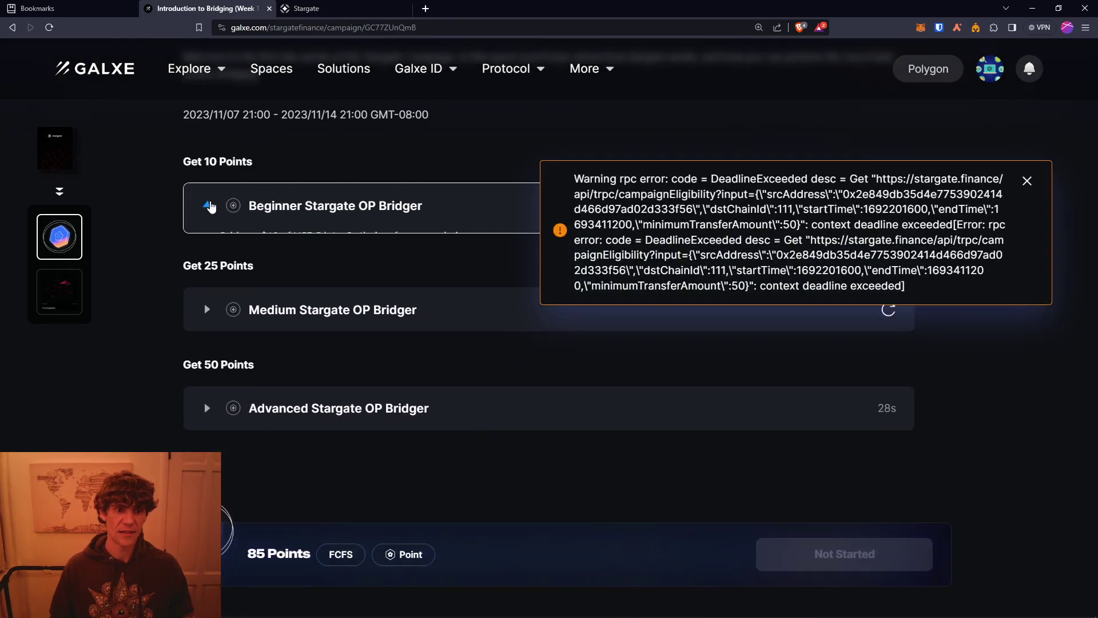
click(374, 11)
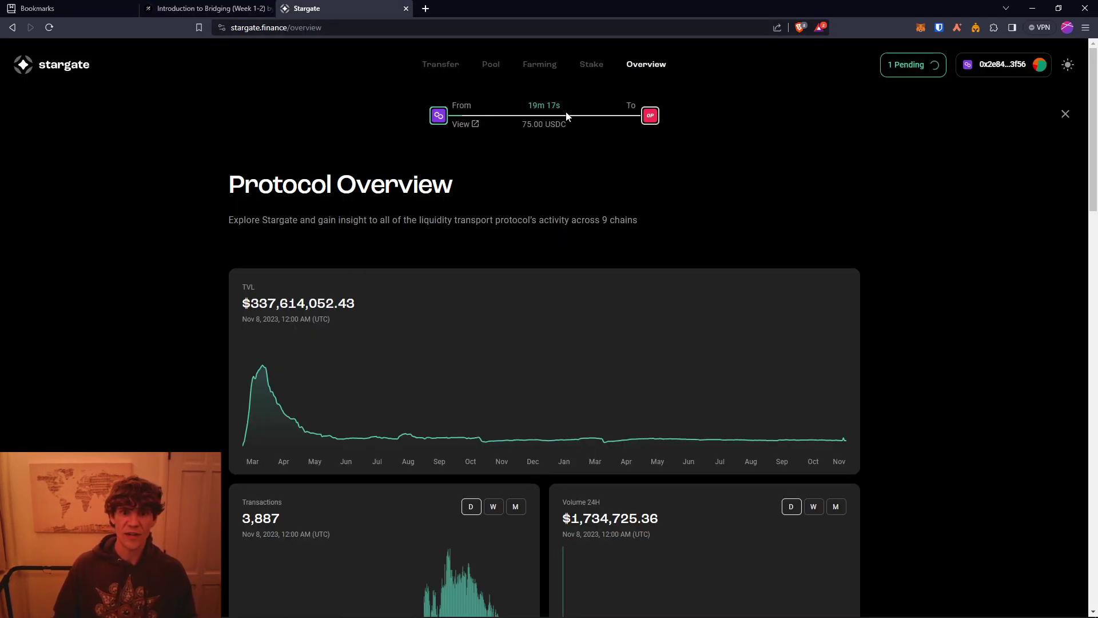
Step: Check the pending bridge in the explorer, then open Galxe's Introduction to Stargate (Week 1-2) campaign
click(470, 123)
click(543, 12)
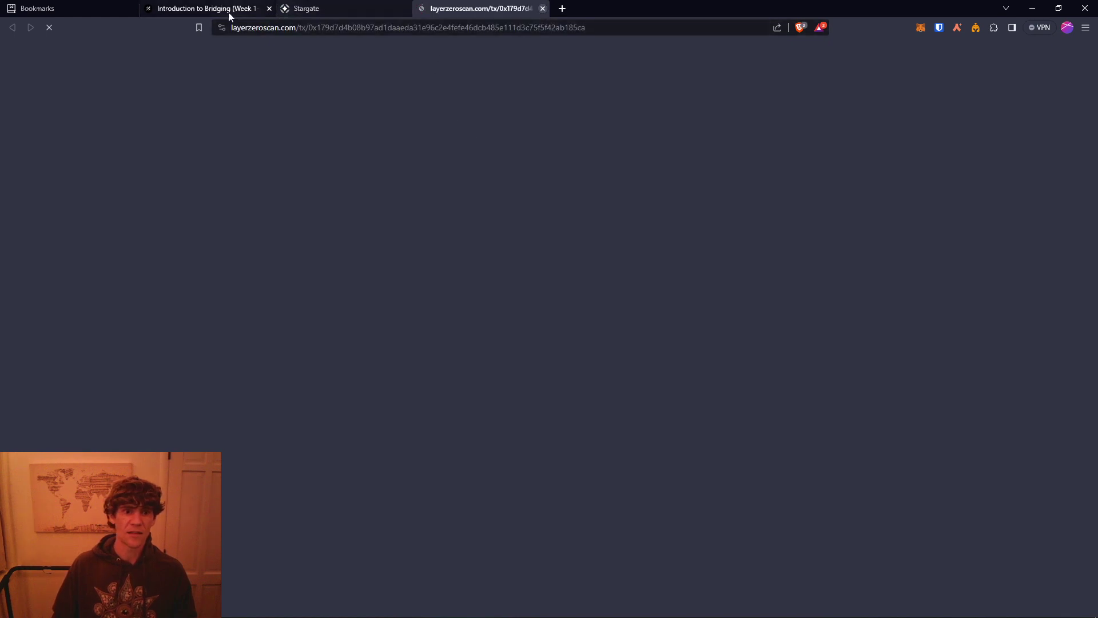
click(220, 10)
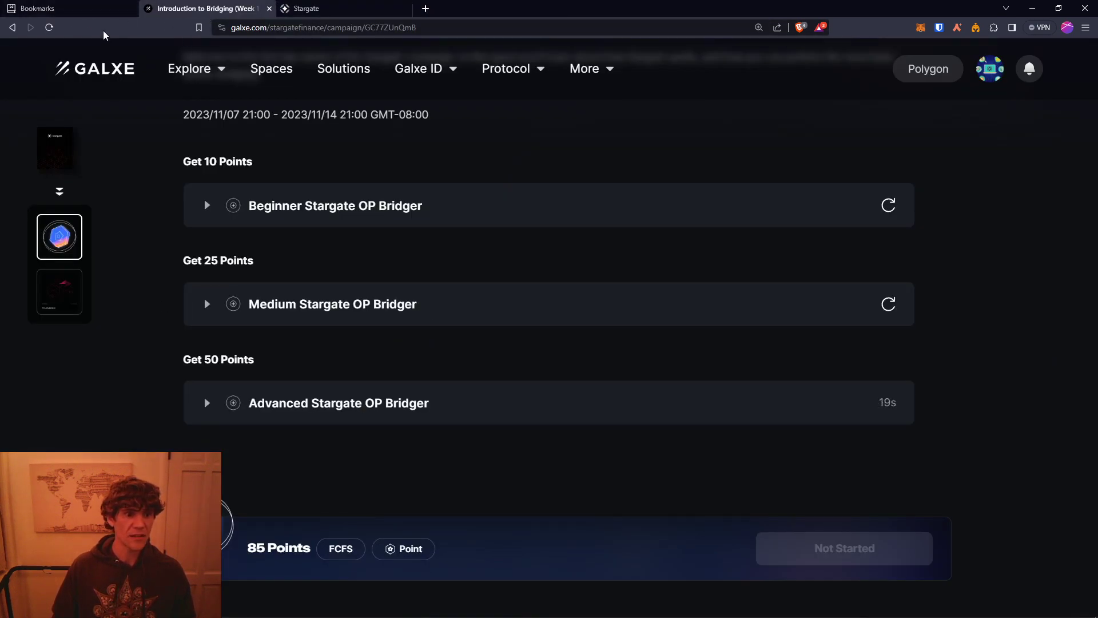
click(44, 302)
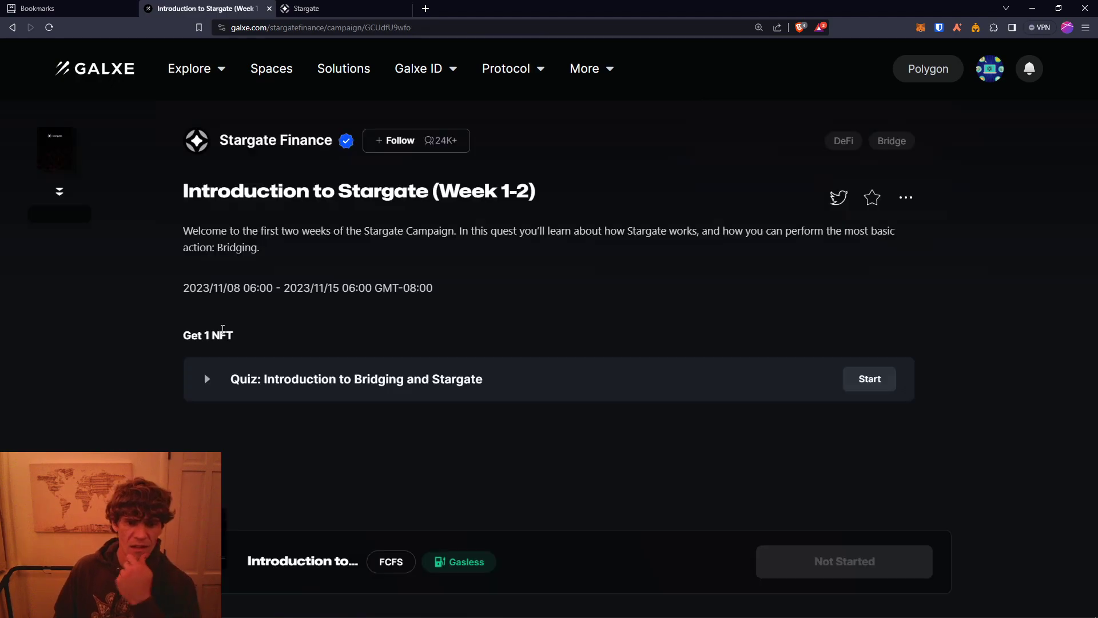
Step: Start the Introduction to Bridging and Stargate quiz and answer Questions 1–3, choosing A for 2 and 3
click(206, 378)
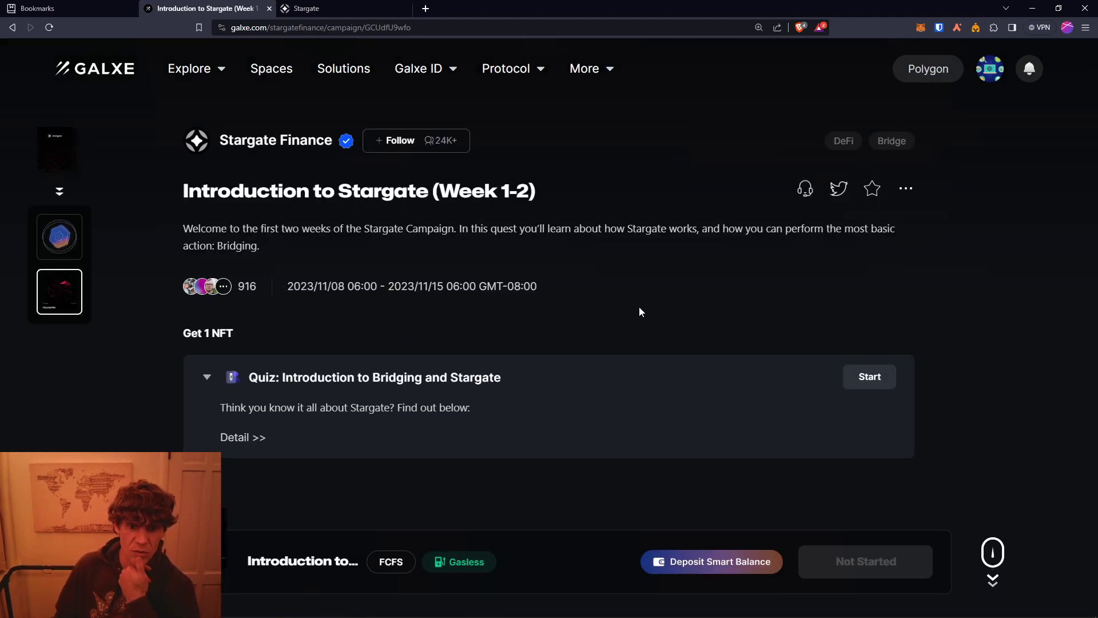
click(868, 377)
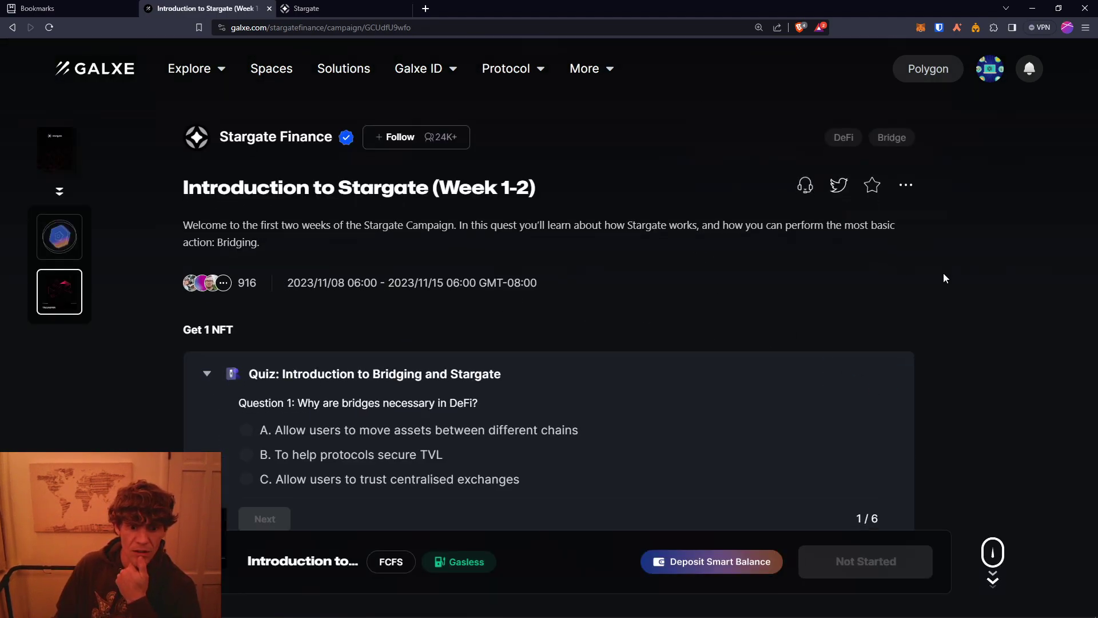
scroll(942, 272, down, 2)
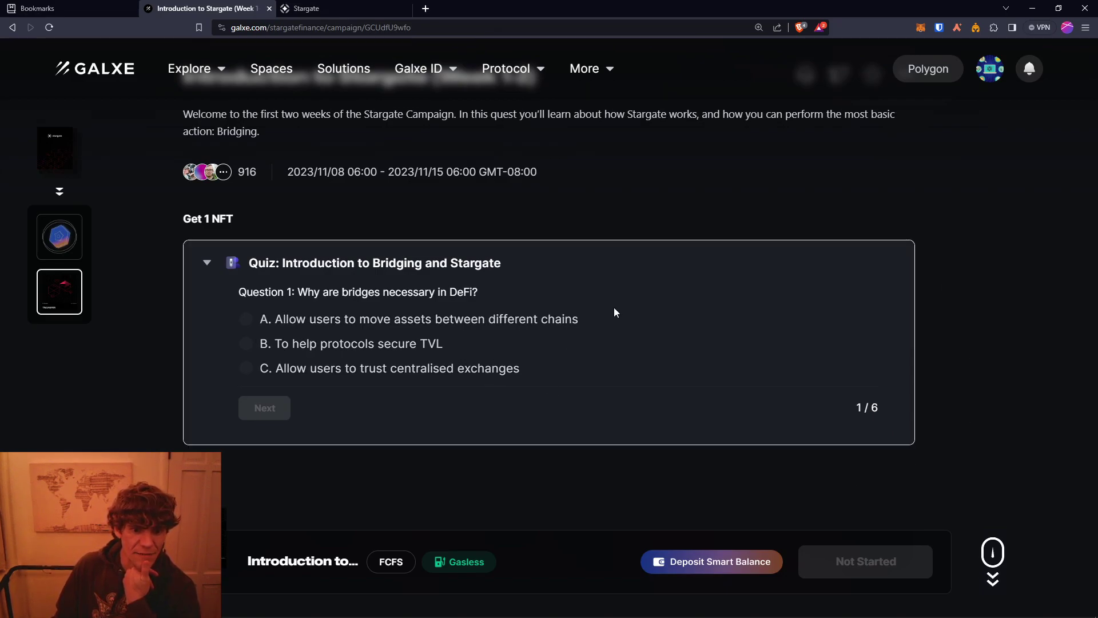
click(435, 320)
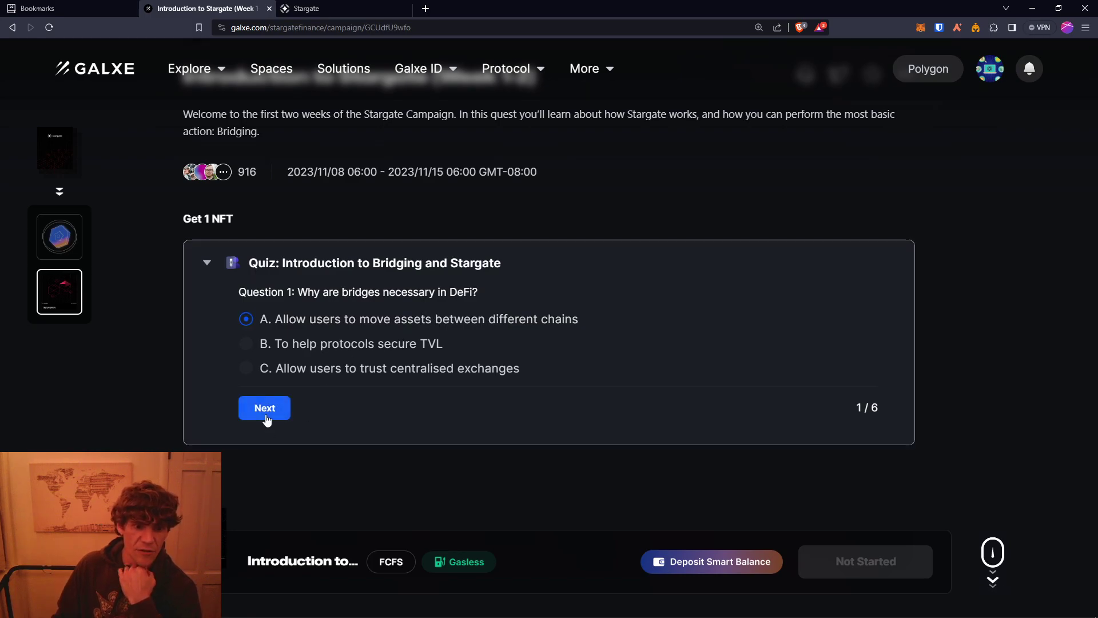
click(266, 417)
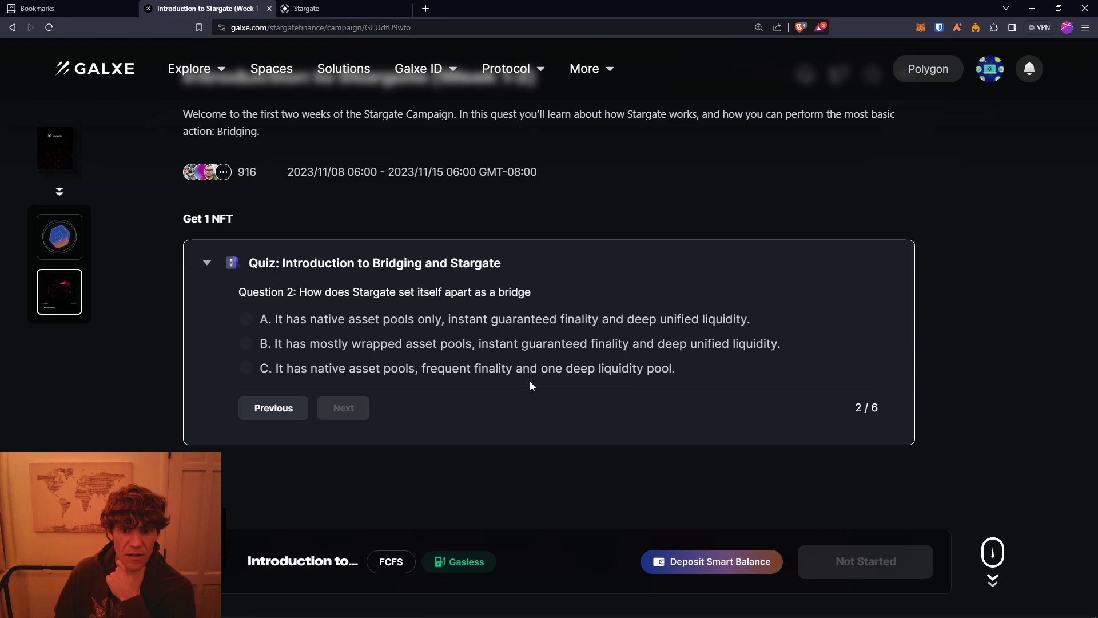
click(477, 322)
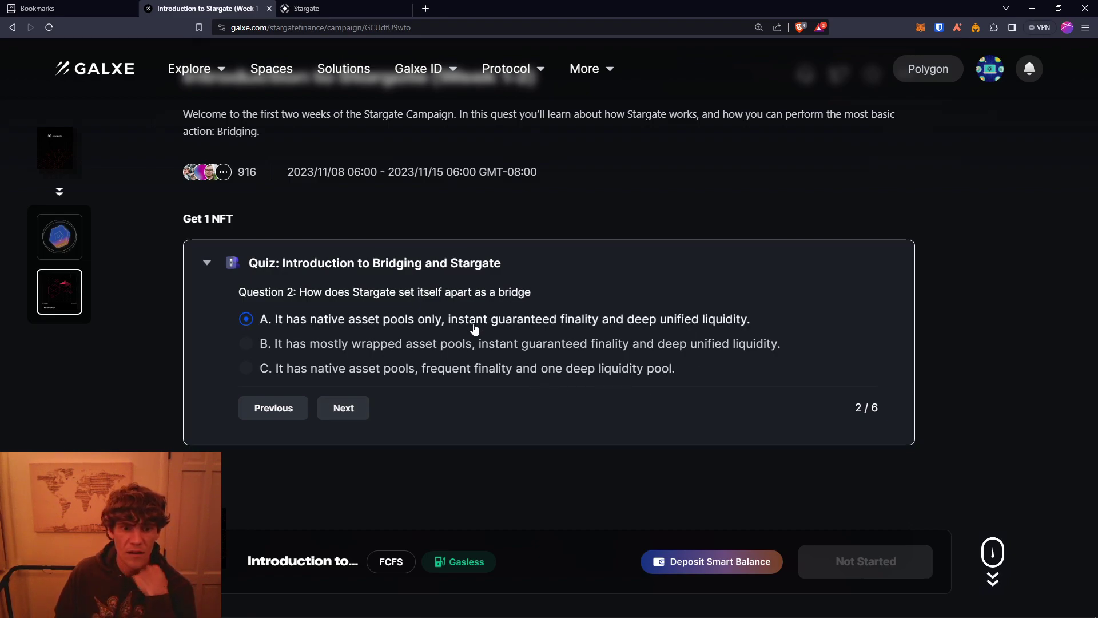
click(343, 409)
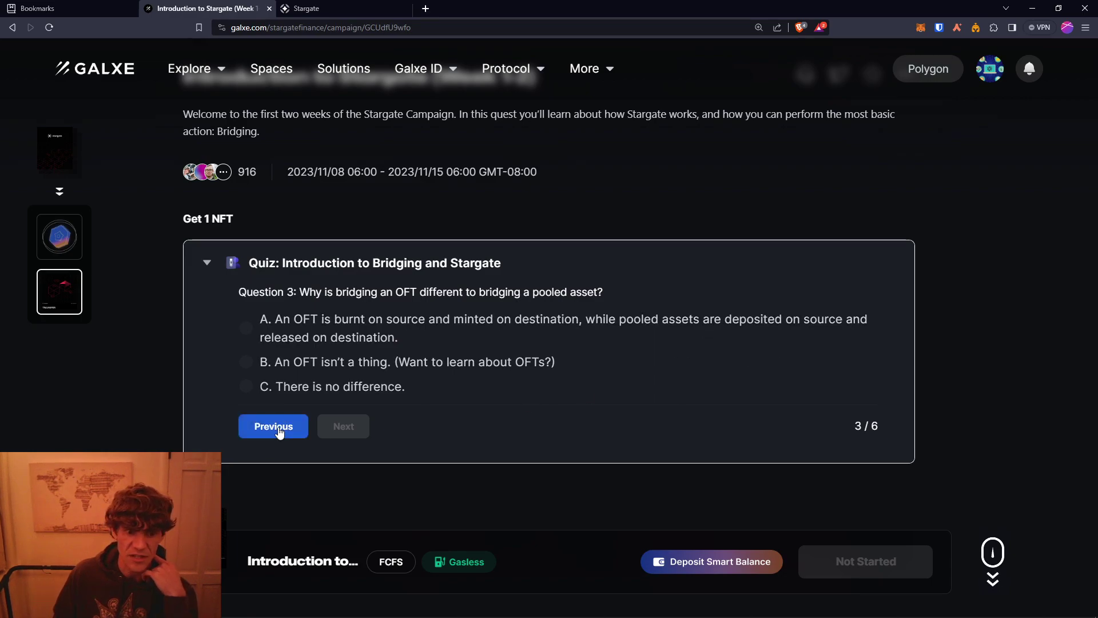
click(272, 327)
click(350, 429)
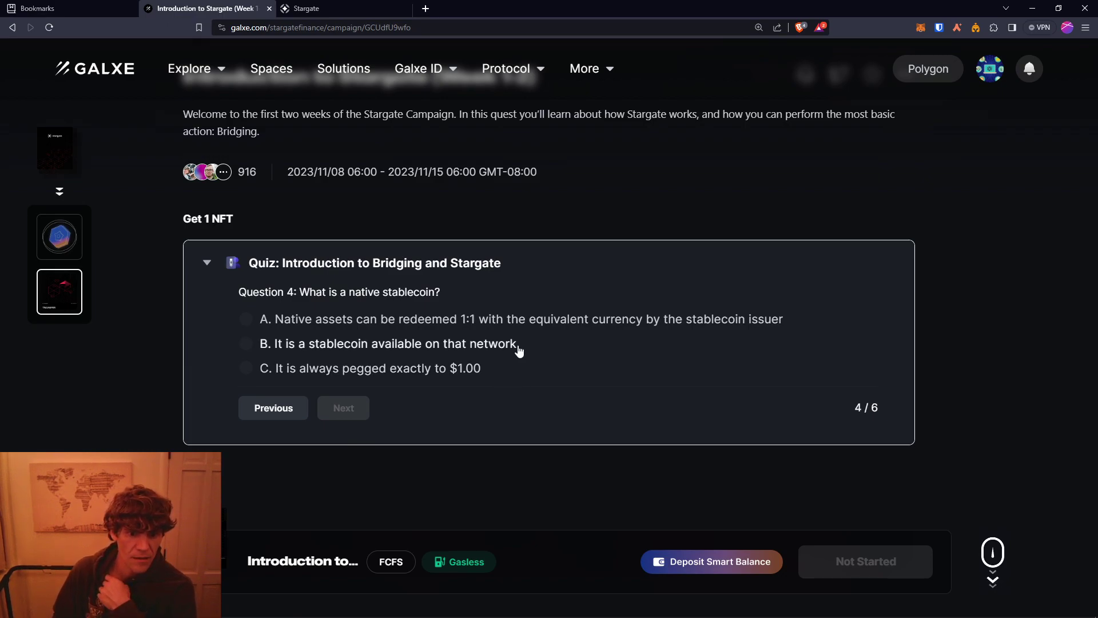
Step: Answer B for Questions 4 and 5, pick 0.06% for Question 6, and submit the quiz
click(496, 346)
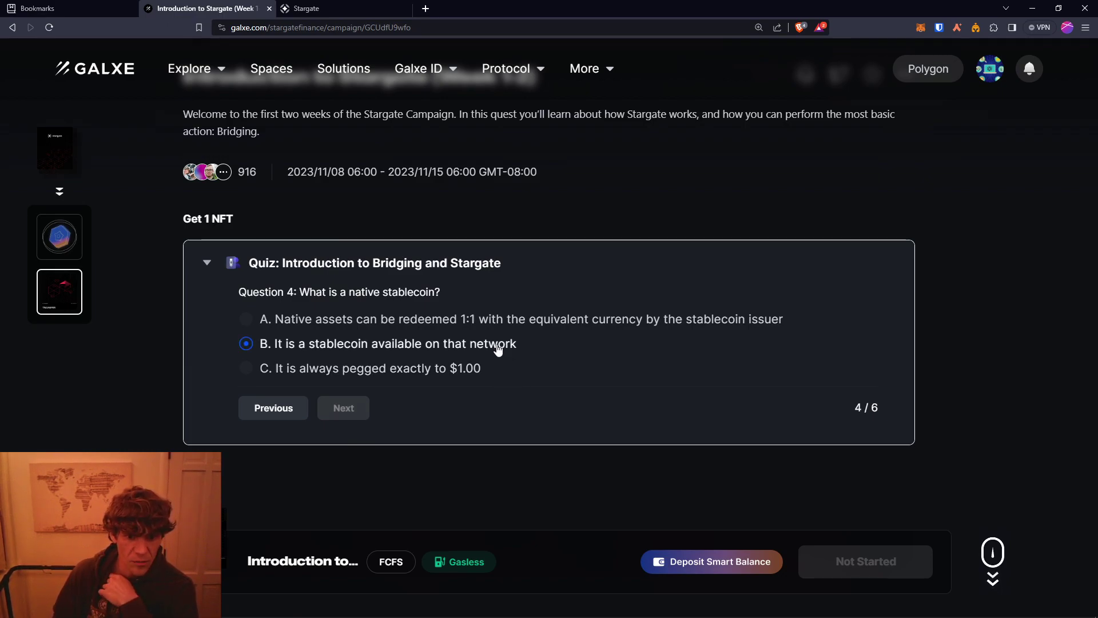
click(339, 411)
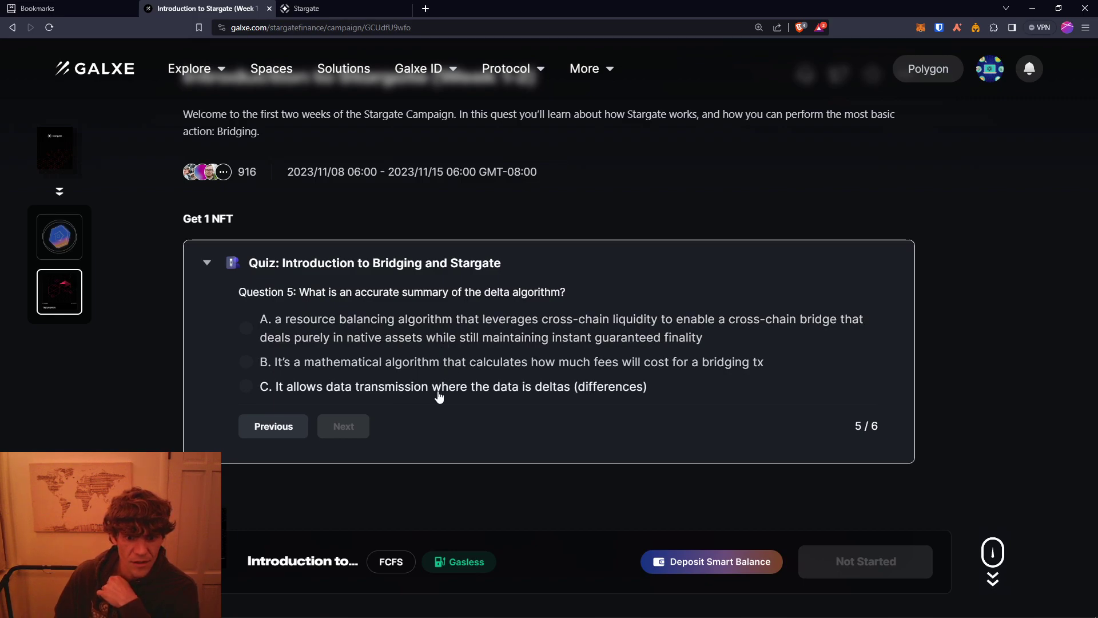
click(464, 332)
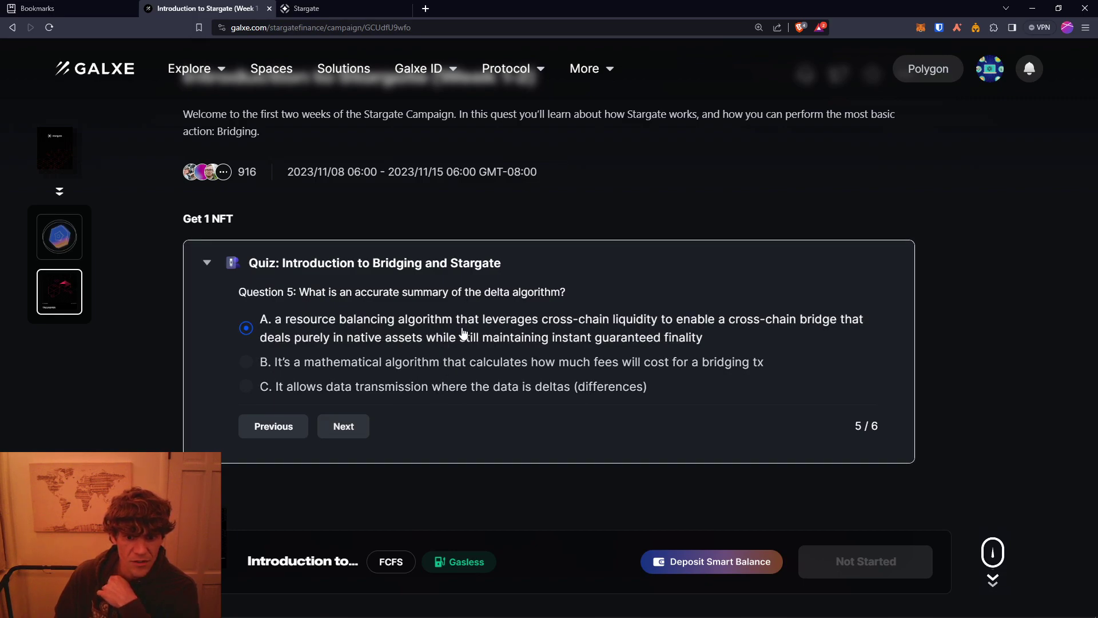
click(451, 367)
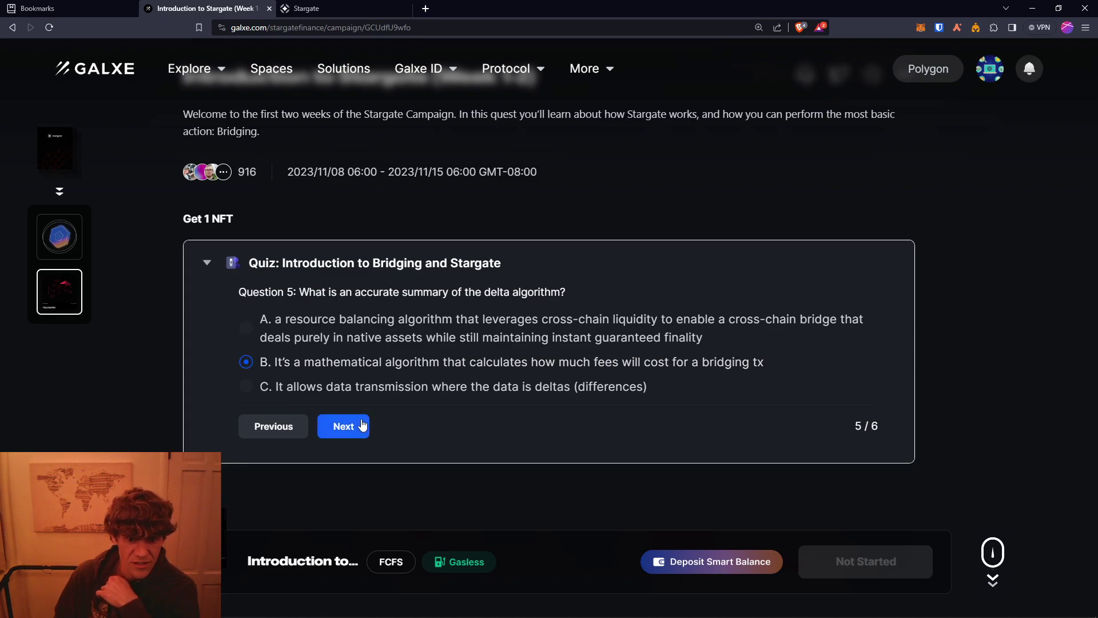
click(362, 424)
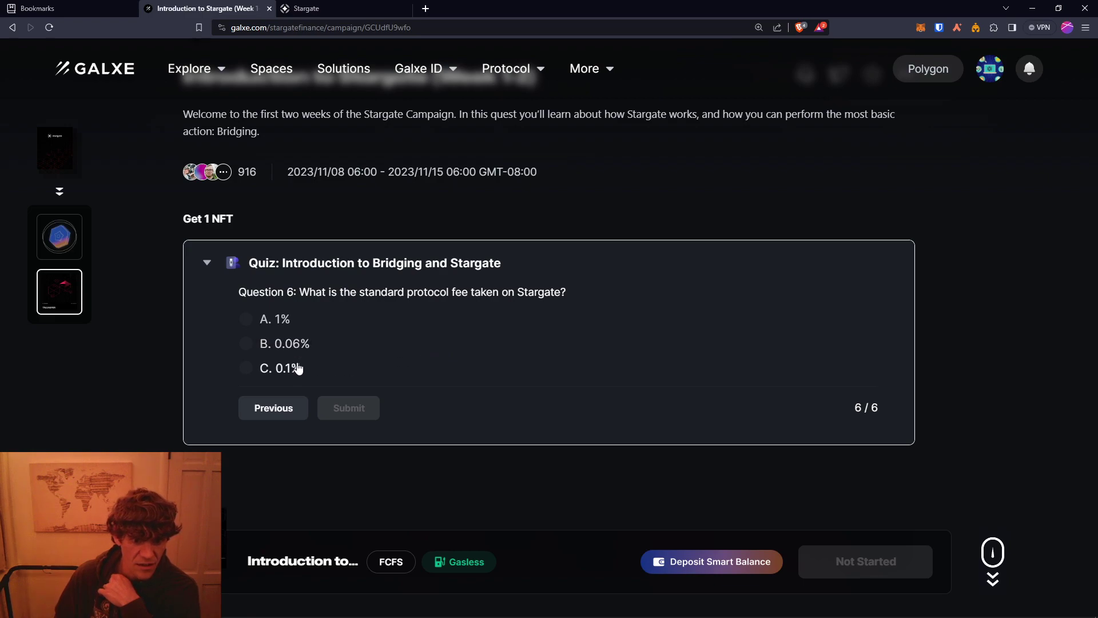
click(284, 344)
click(350, 407)
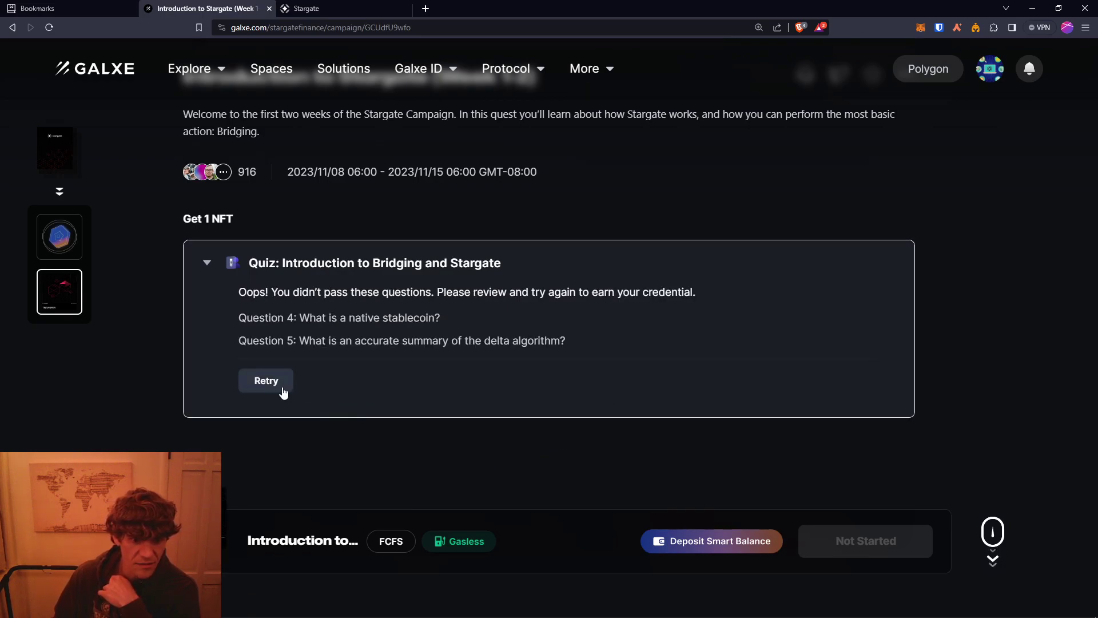
Step: Retry the quiz, answering A for Questions 1 and 2 and keeping Question 3's answer
click(269, 382)
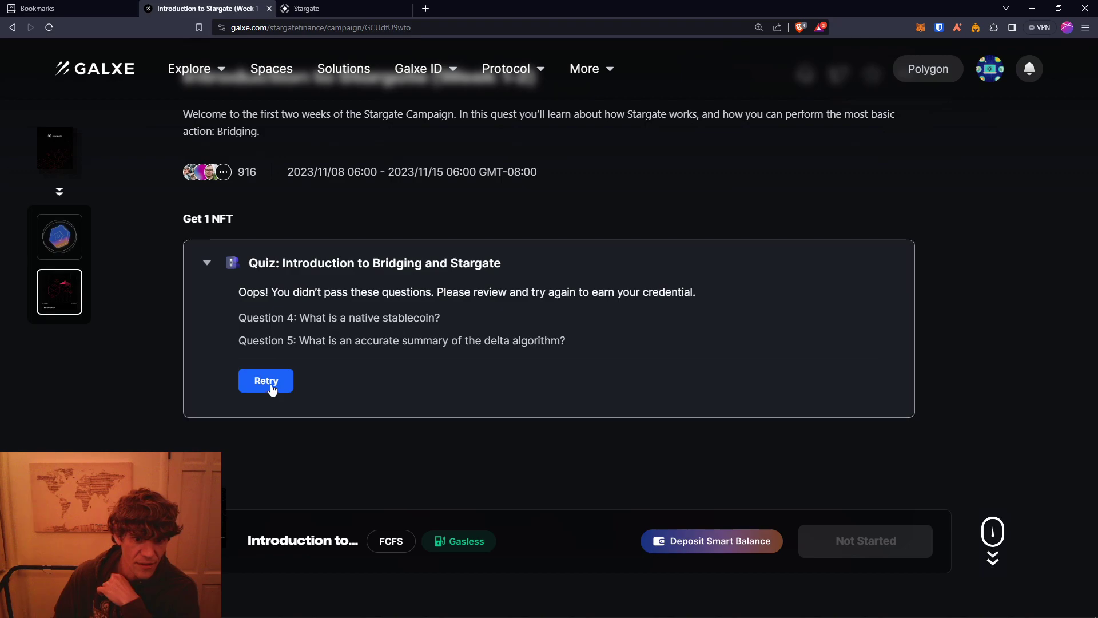
click(382, 321)
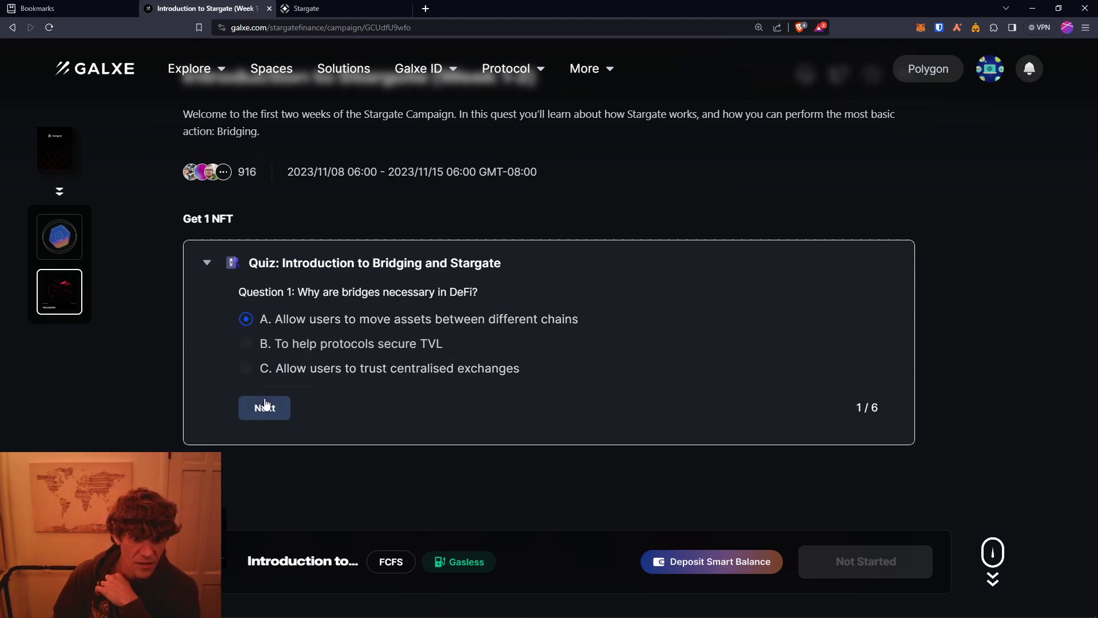
click(266, 410)
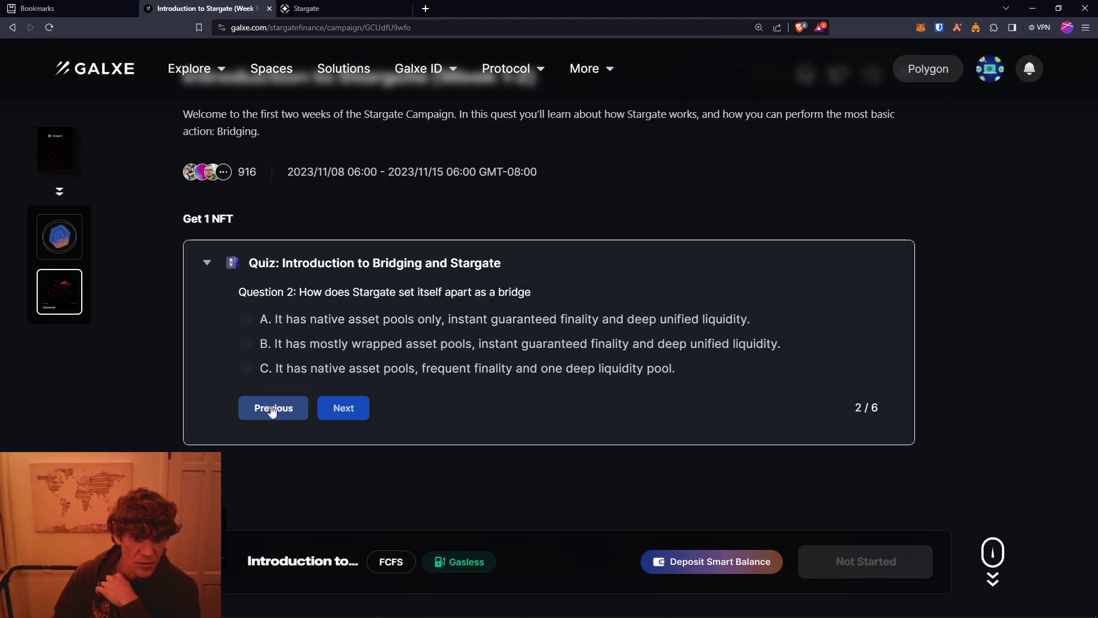
click(446, 326)
click(338, 409)
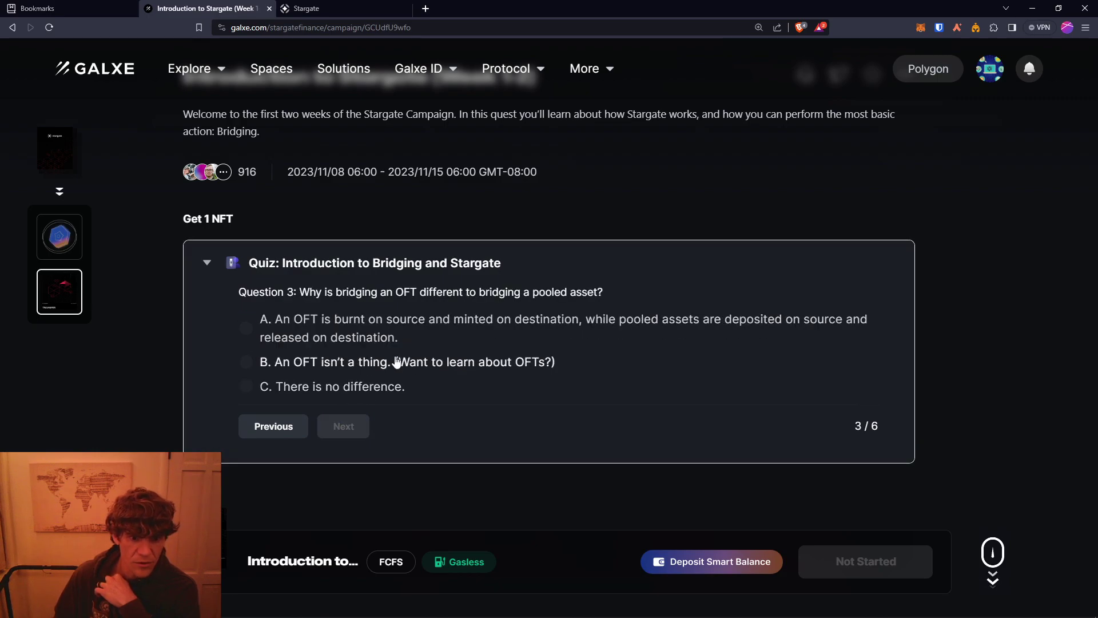
click(343, 426)
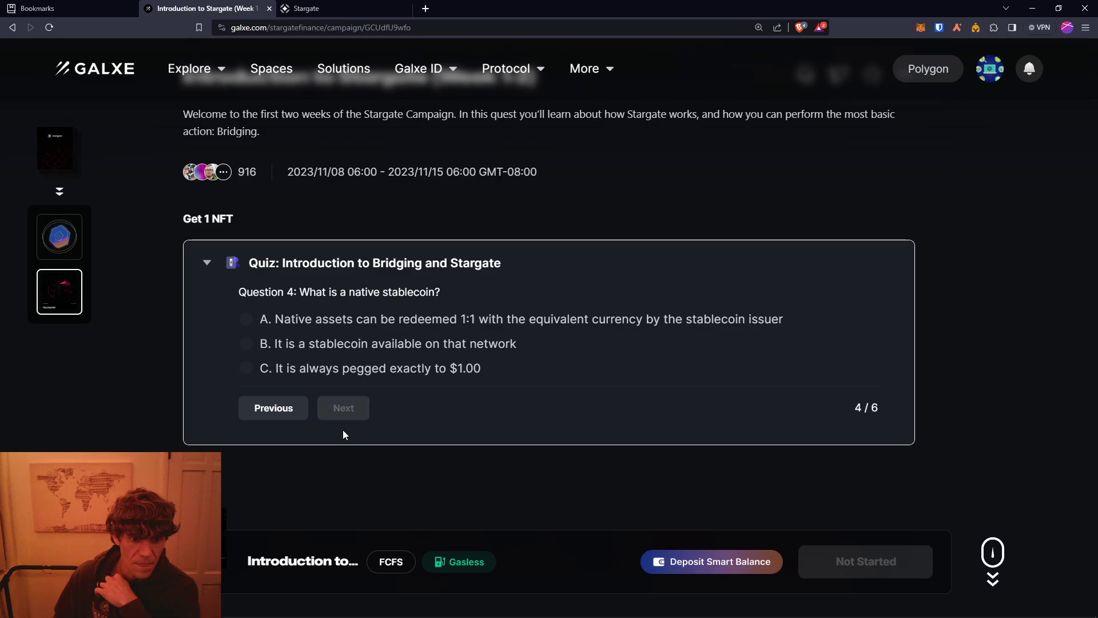
Step: Answer A for Questions 4 and 5, 0.06% for Question 6, and resubmit the quiz
click(379, 321)
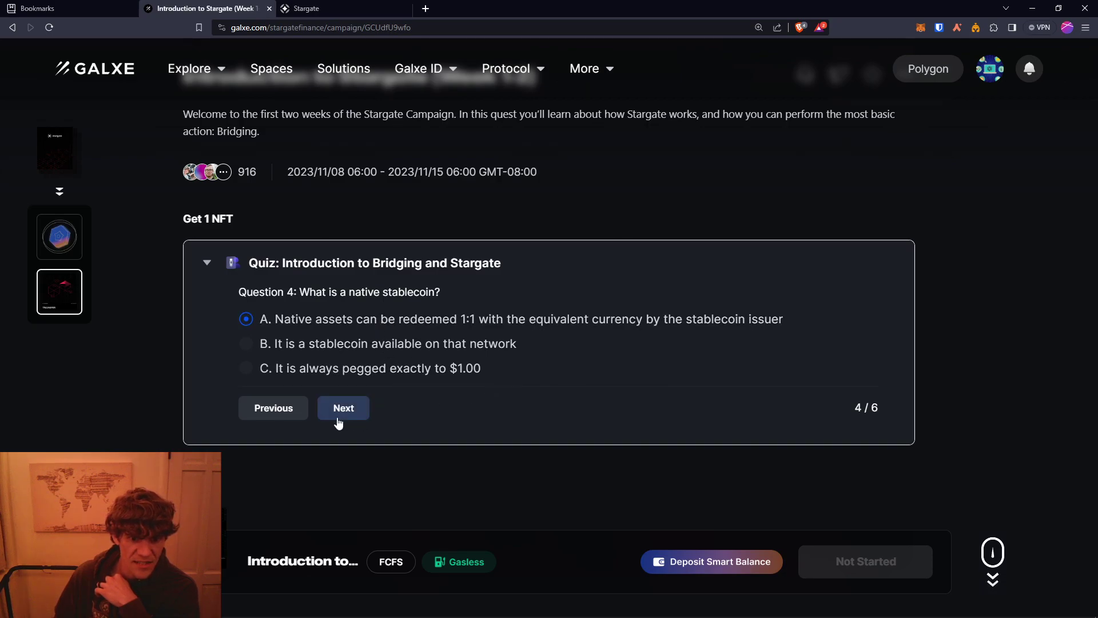
click(391, 368)
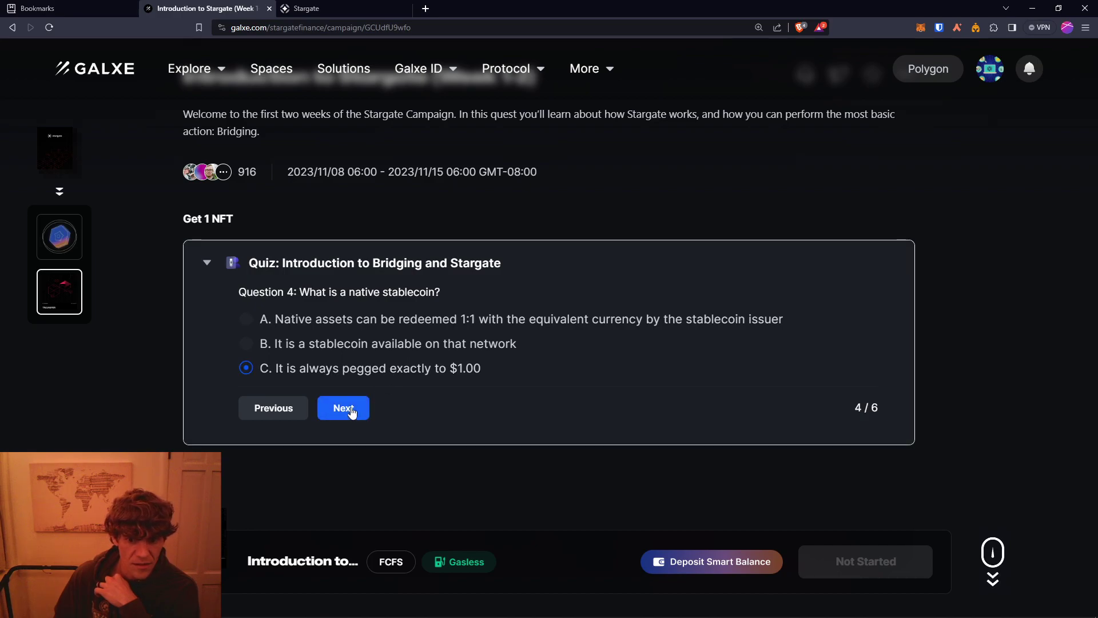
click(392, 319)
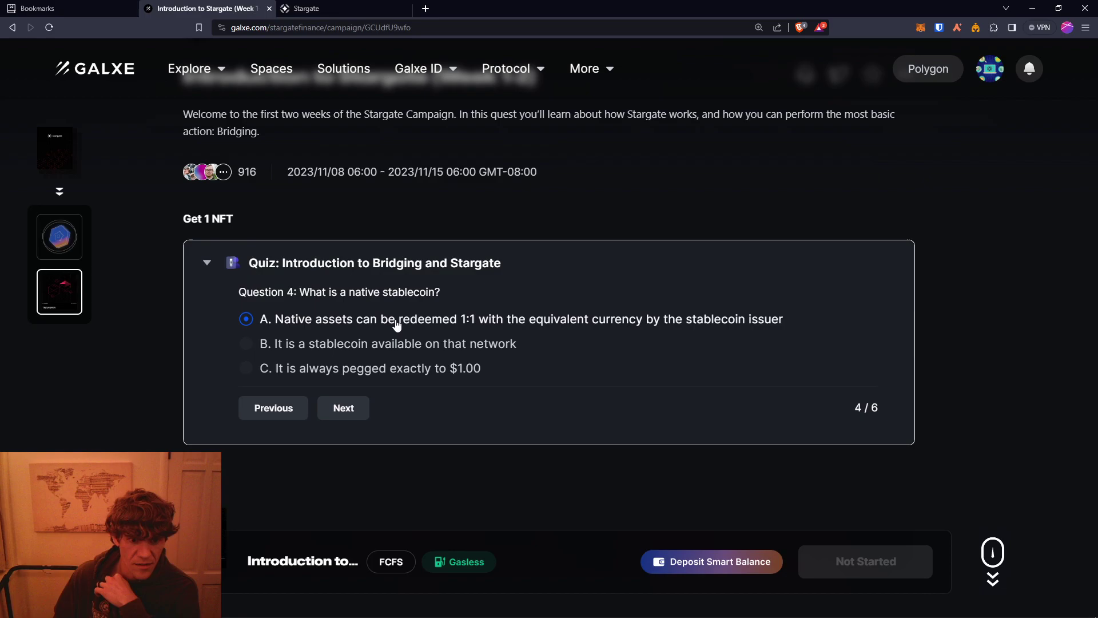
click(346, 412)
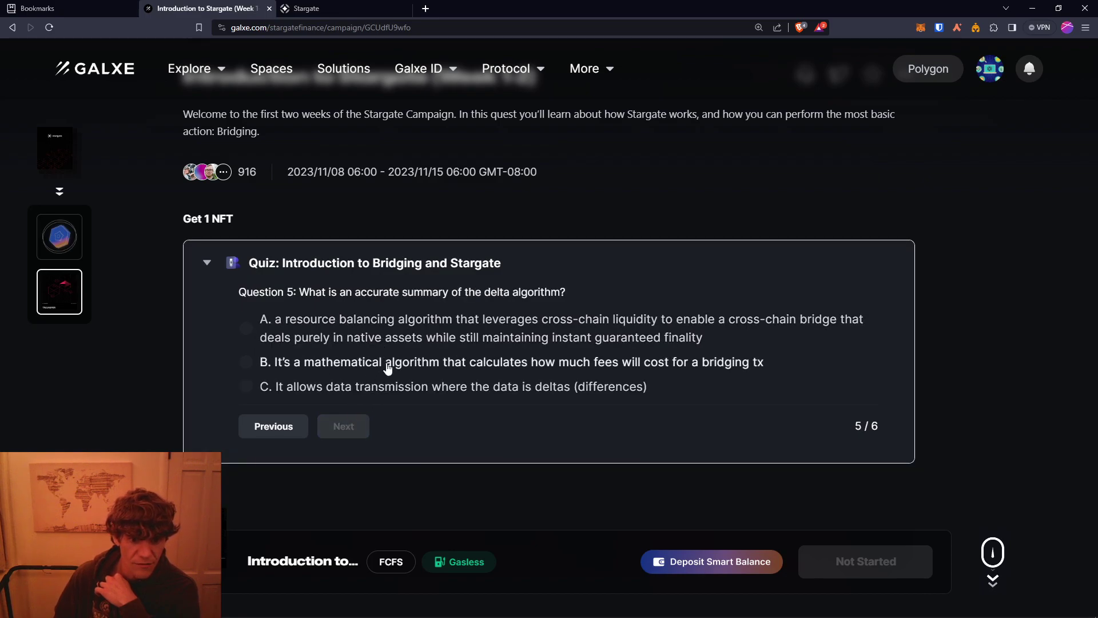
click(386, 332)
click(341, 428)
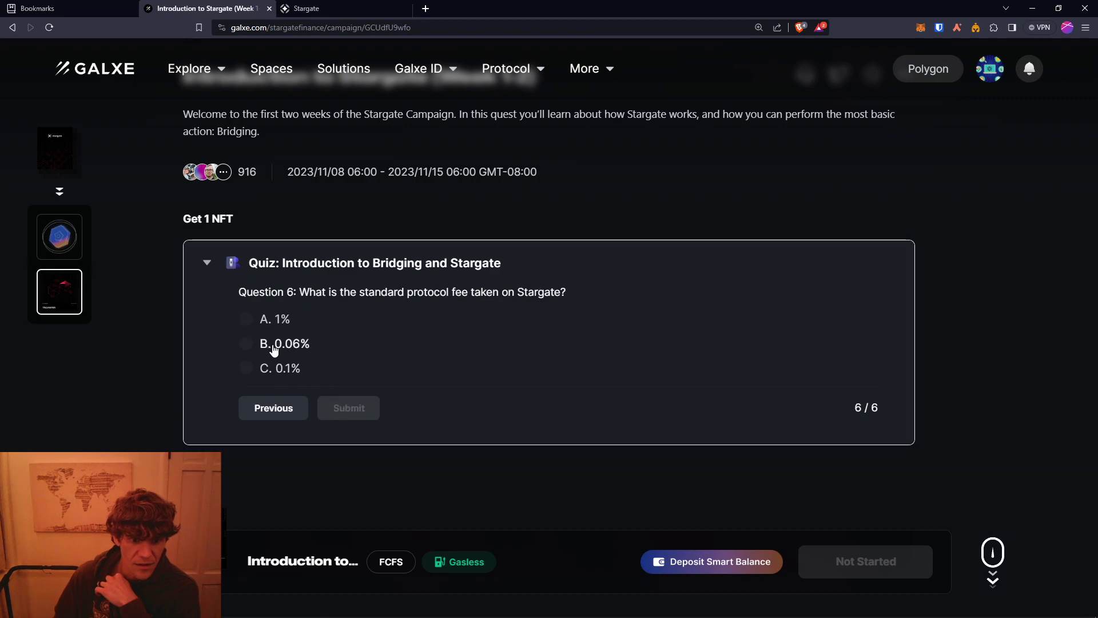
click(269, 345)
click(331, 408)
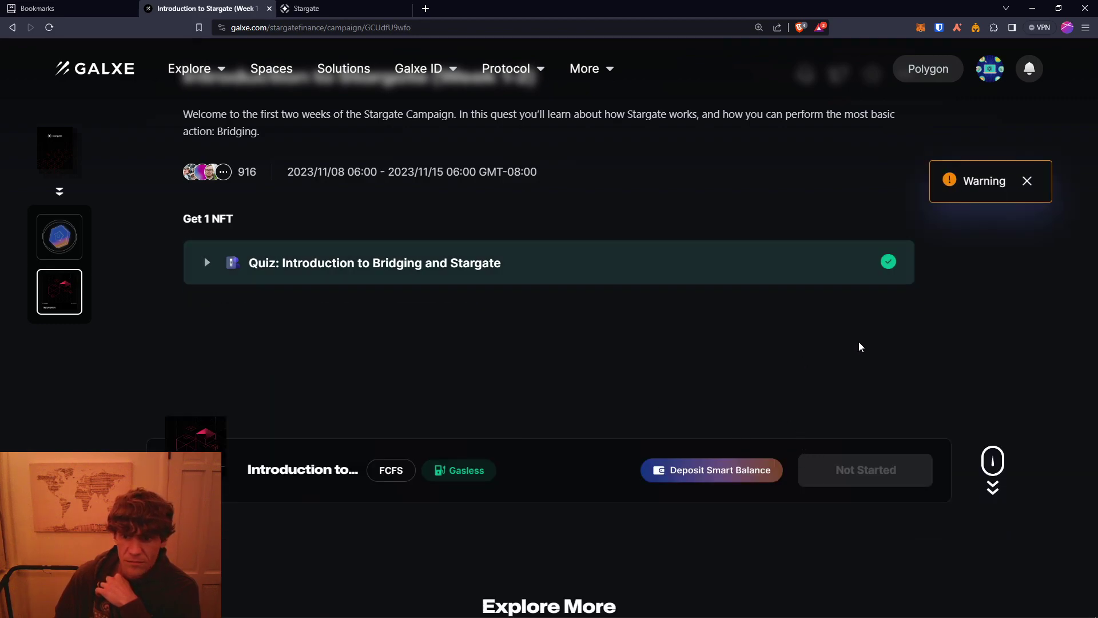
Step: Re-check the Beginner Stargate OP Bridger task in the Introduction to Bridging campaign, then reload that campaign
scroll(328, 358, up, 2)
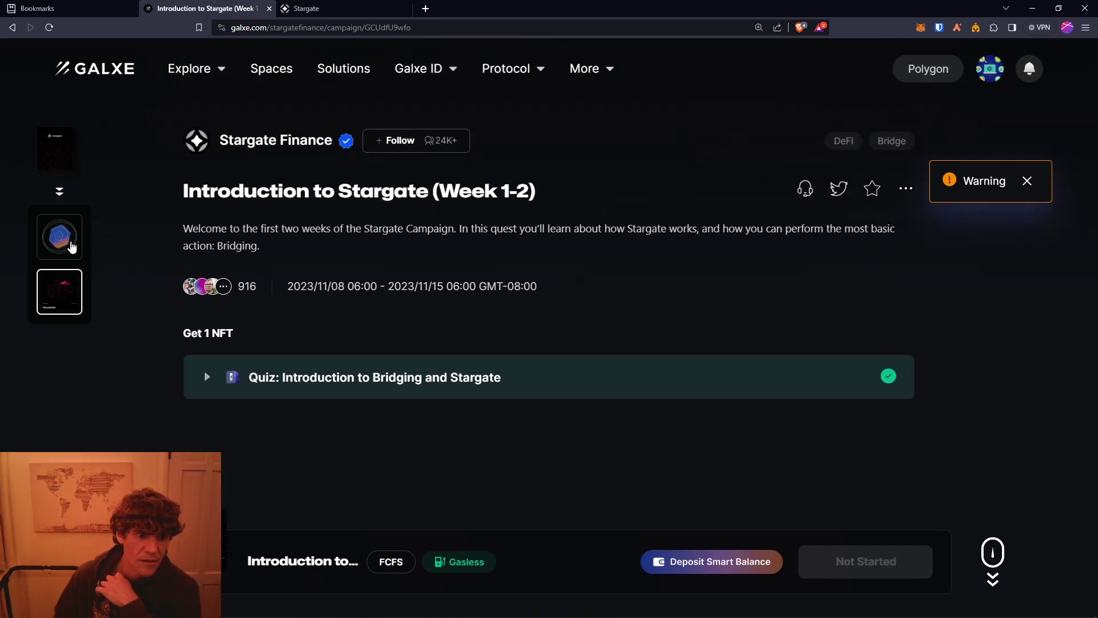
click(70, 250)
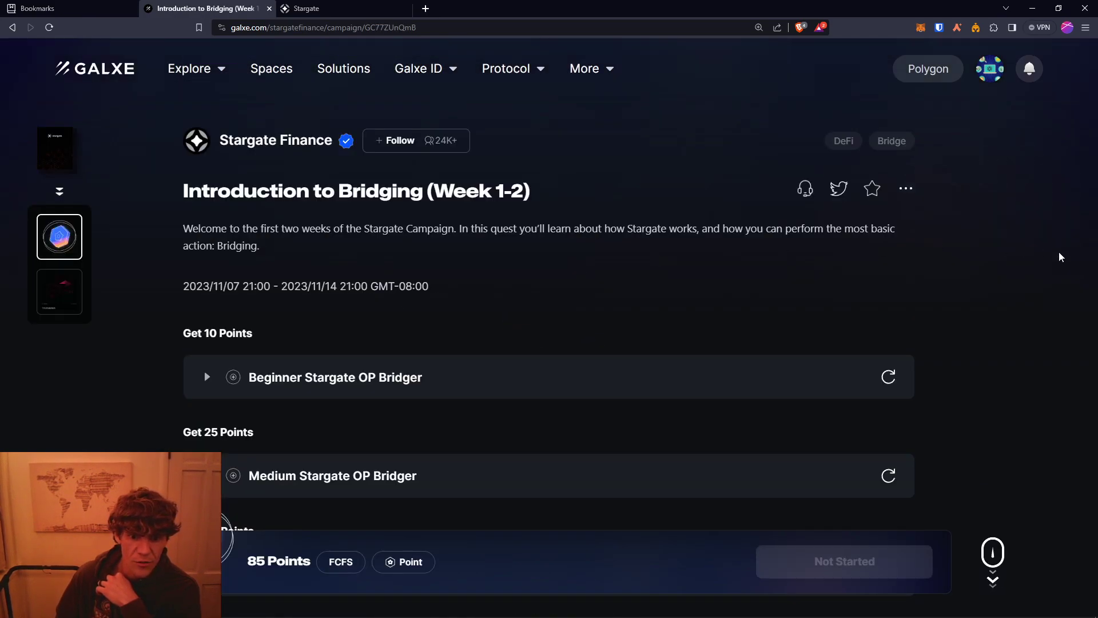
scroll(1025, 293, down, 5)
scroll(1024, 293, up, 2)
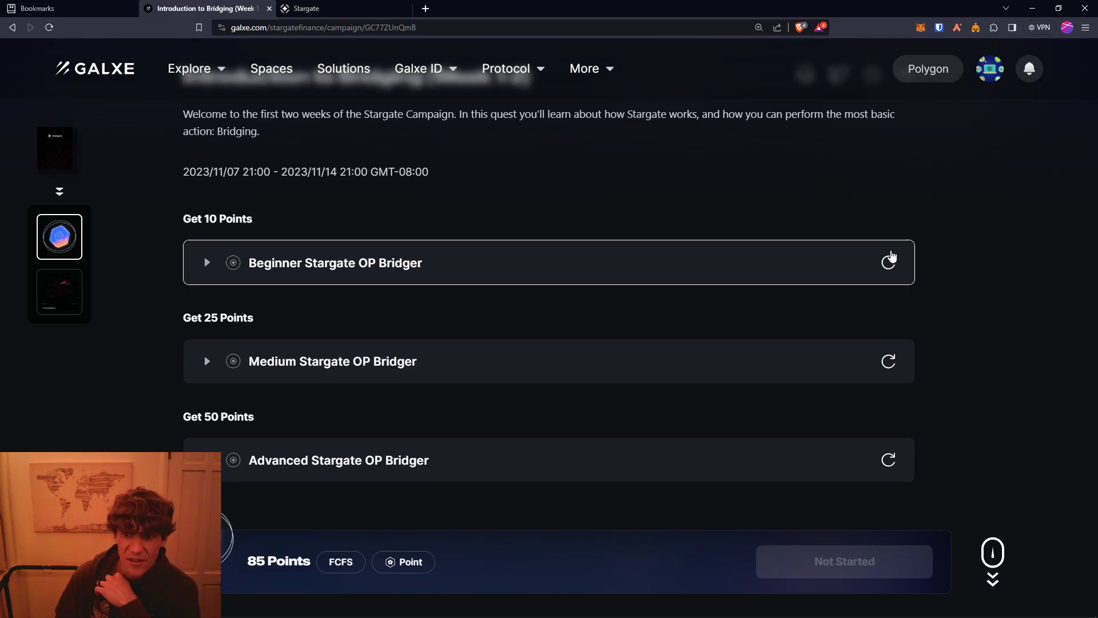
click(888, 262)
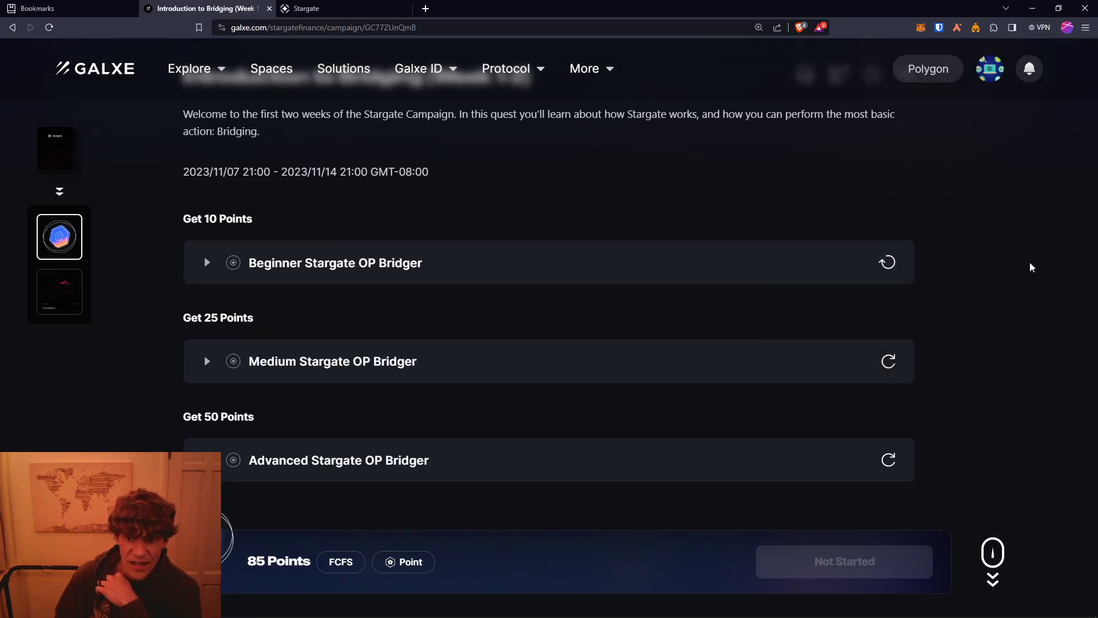
click(66, 297)
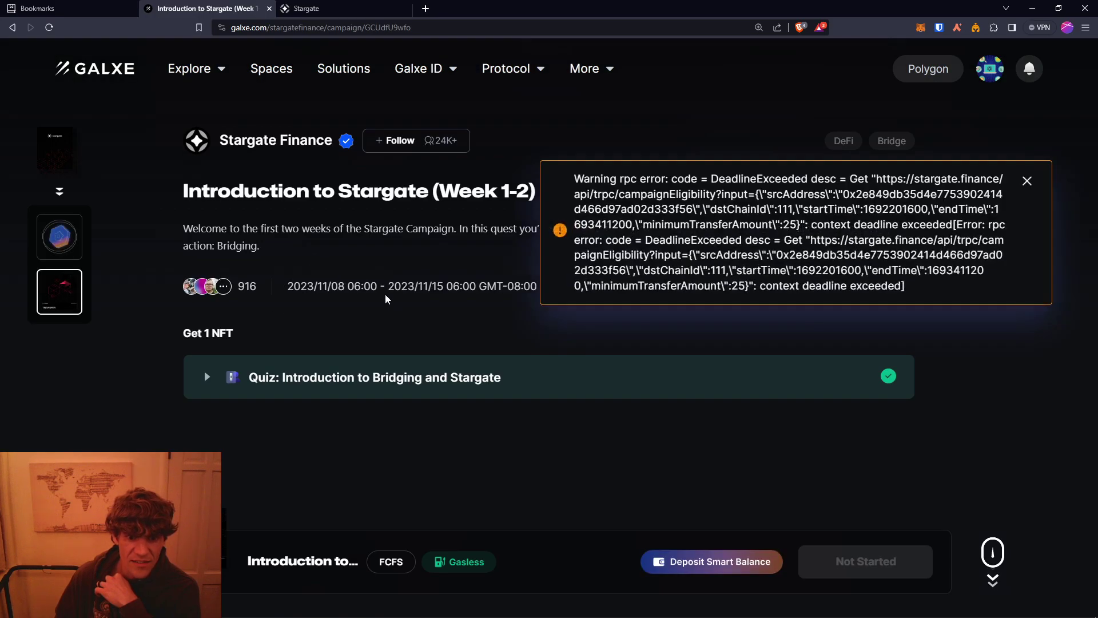
click(62, 244)
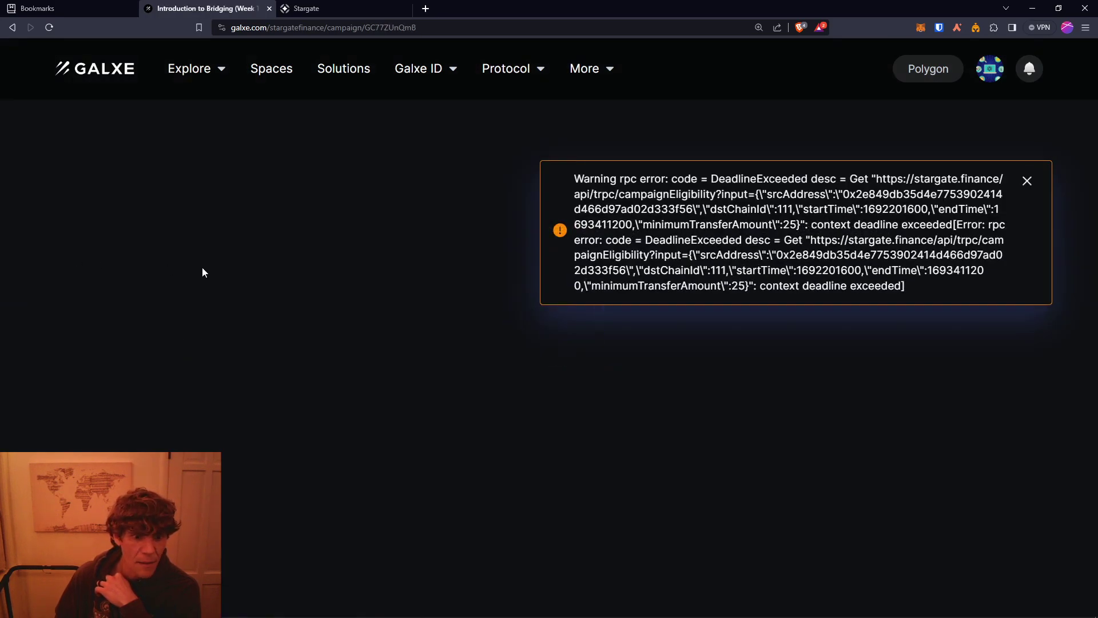